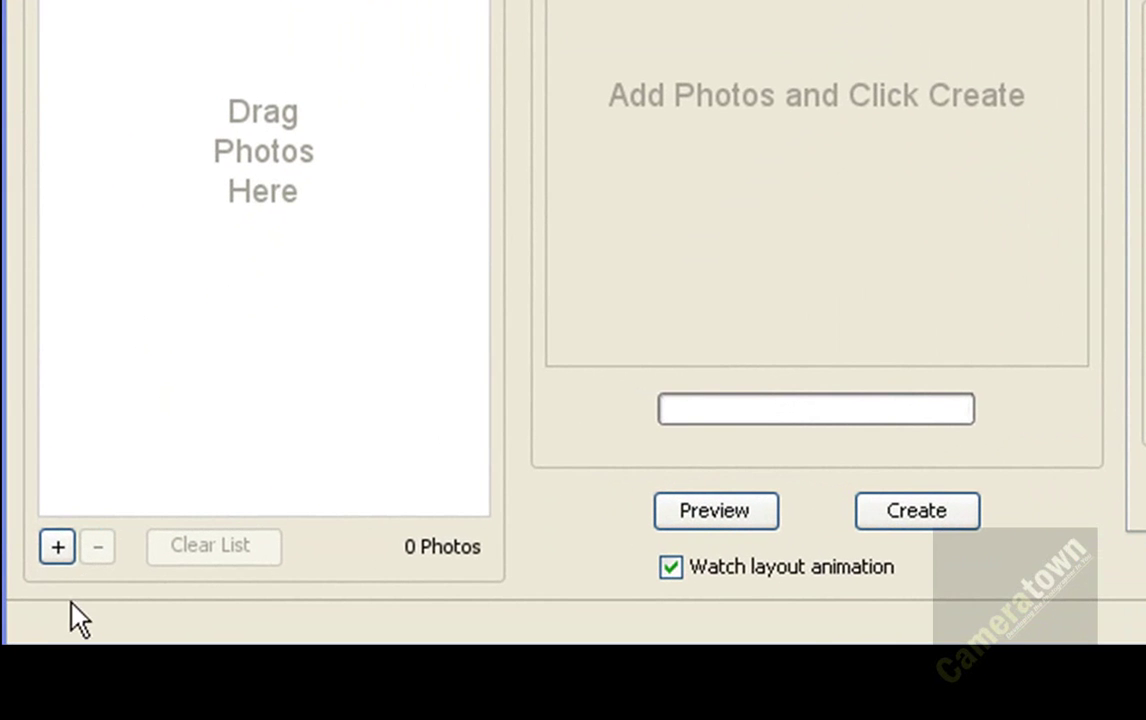
Step: Browse to New Volume (I:) > Photo > 2008 in the add-photos dialog
{"action": "left_click", "coordinate": [57, 549]}
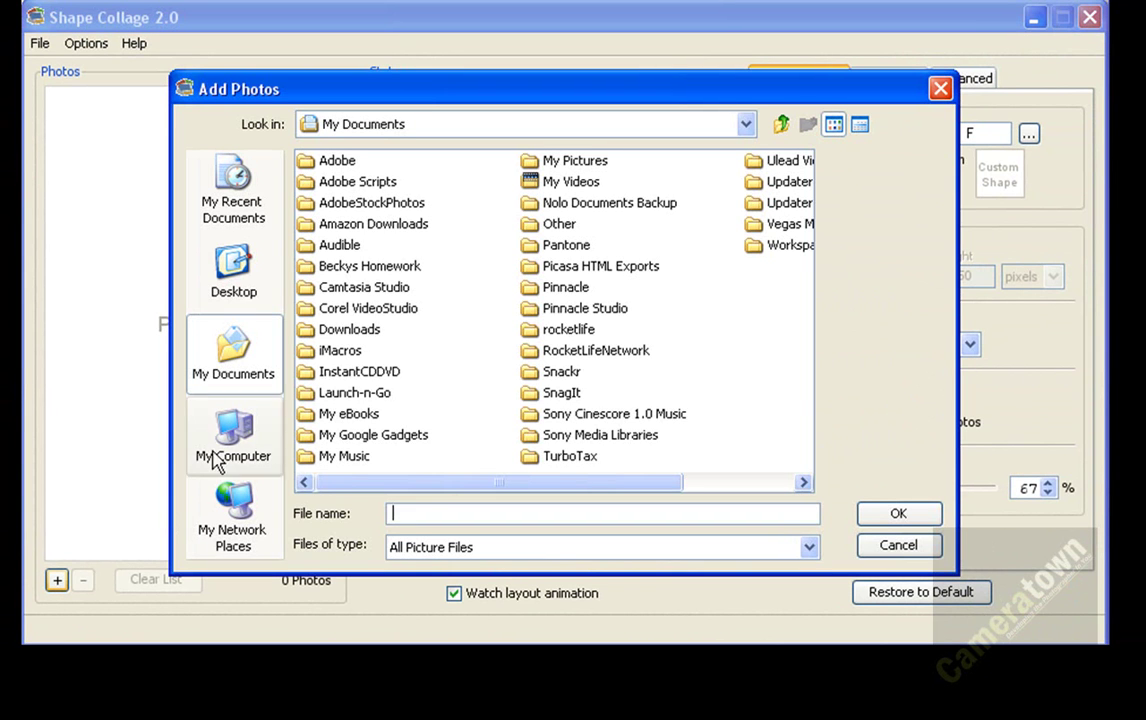
{"action": "left_click", "coordinate": [746, 124]}
{"action": "scroll", "coordinate": [511, 268], "scroll_direction": "down", "scroll_amount": 1}
{"action": "left_click", "coordinate": [508, 272]}
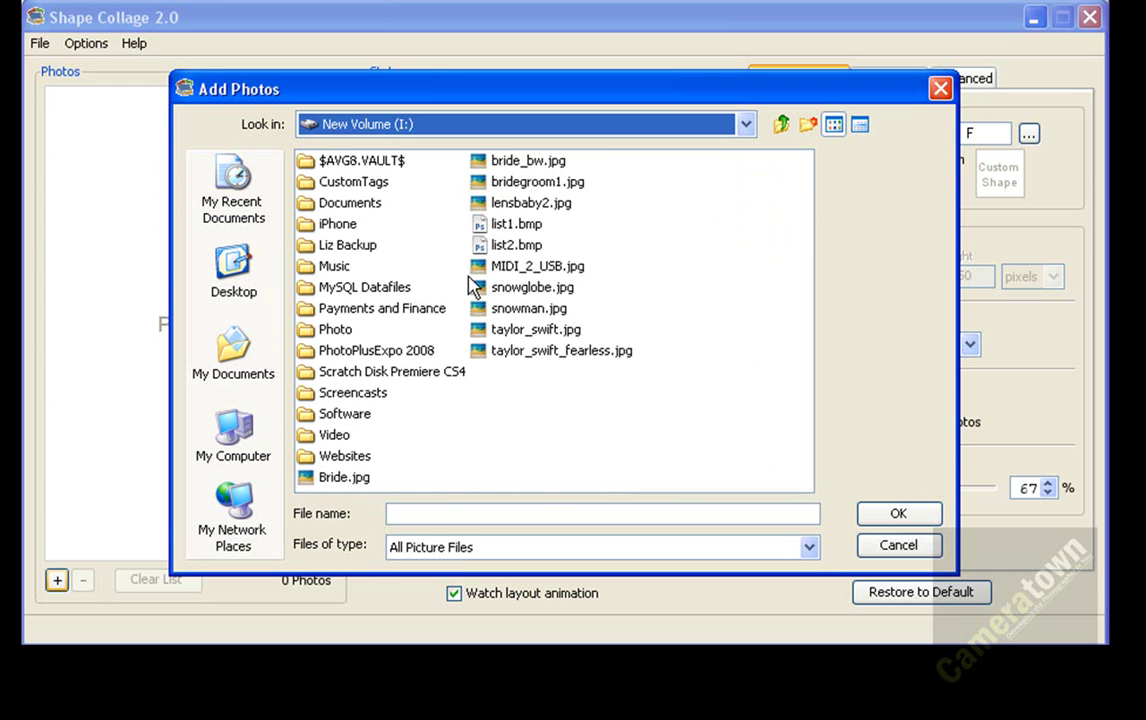
{"action": "left_click", "coordinate": [336, 331]}
{"action": "double_click", "coordinate": [336, 331]}
{"action": "left_click", "coordinate": [333, 330]}
{"action": "double_click", "coordinate": [333, 330]}
Step: Add the December through May folders with subfolders included, giving 1866 photos
{"action": "left_click", "coordinate": [350, 225]}
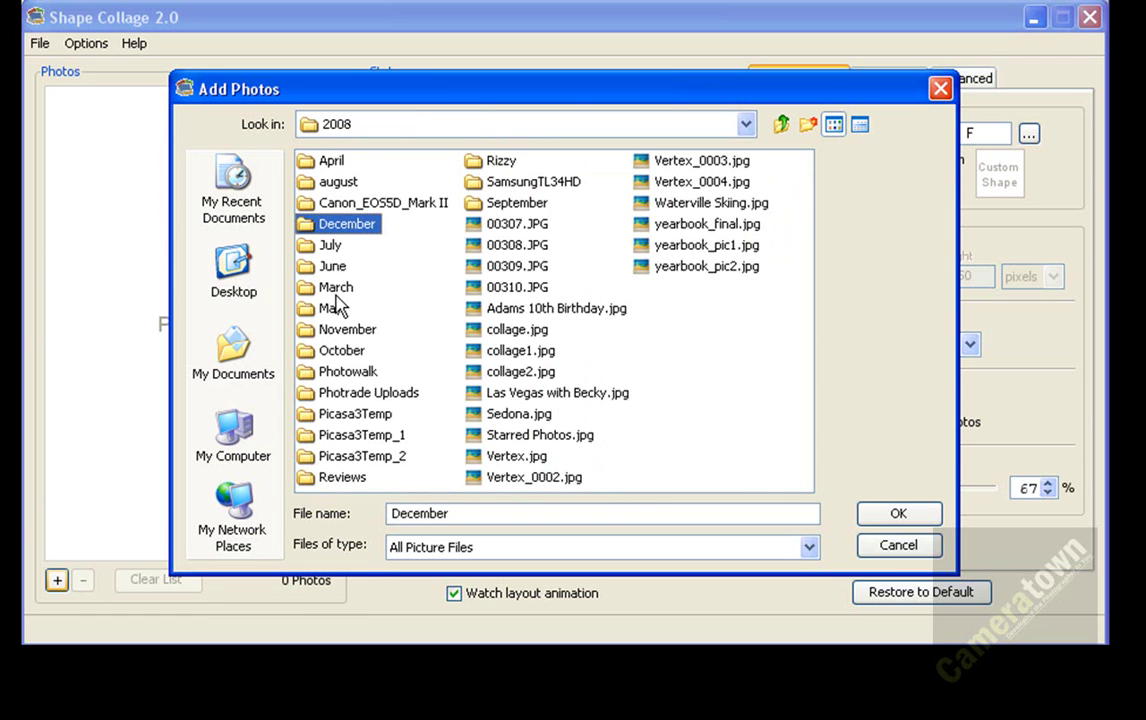
{"action": "left_click", "coordinate": [305, 287], "text": "shift"}
{"action": "left_click", "coordinate": [305, 308], "text": "shift"}
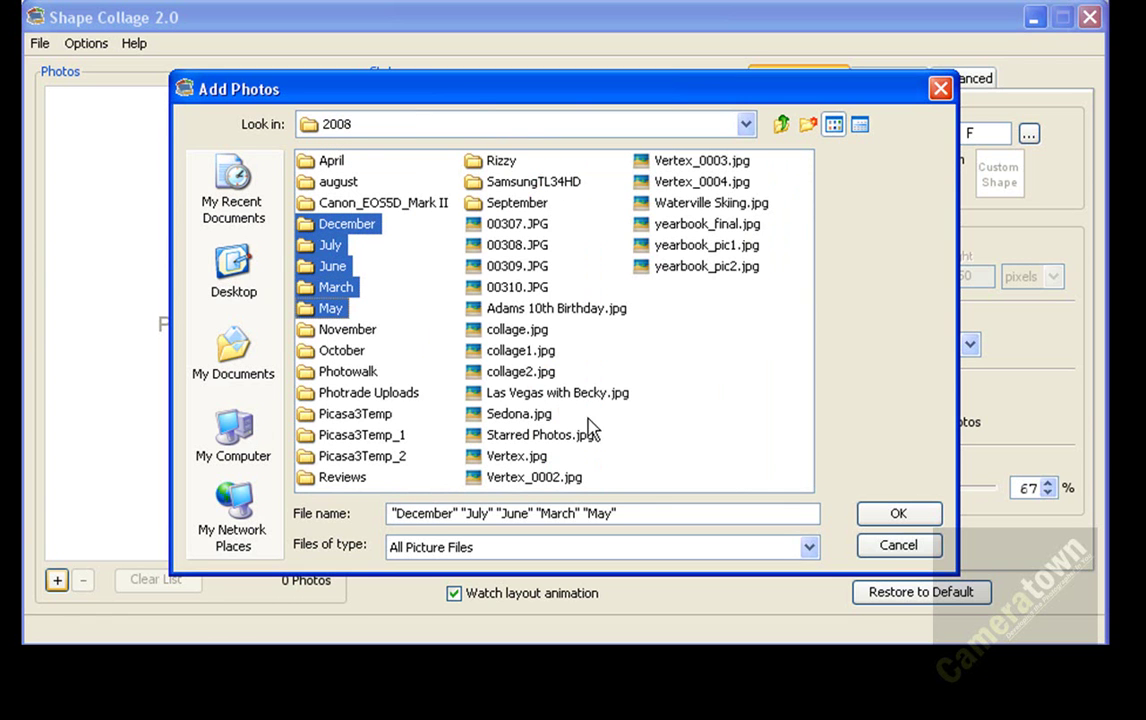
{"action": "left_click", "coordinate": [898, 513]}
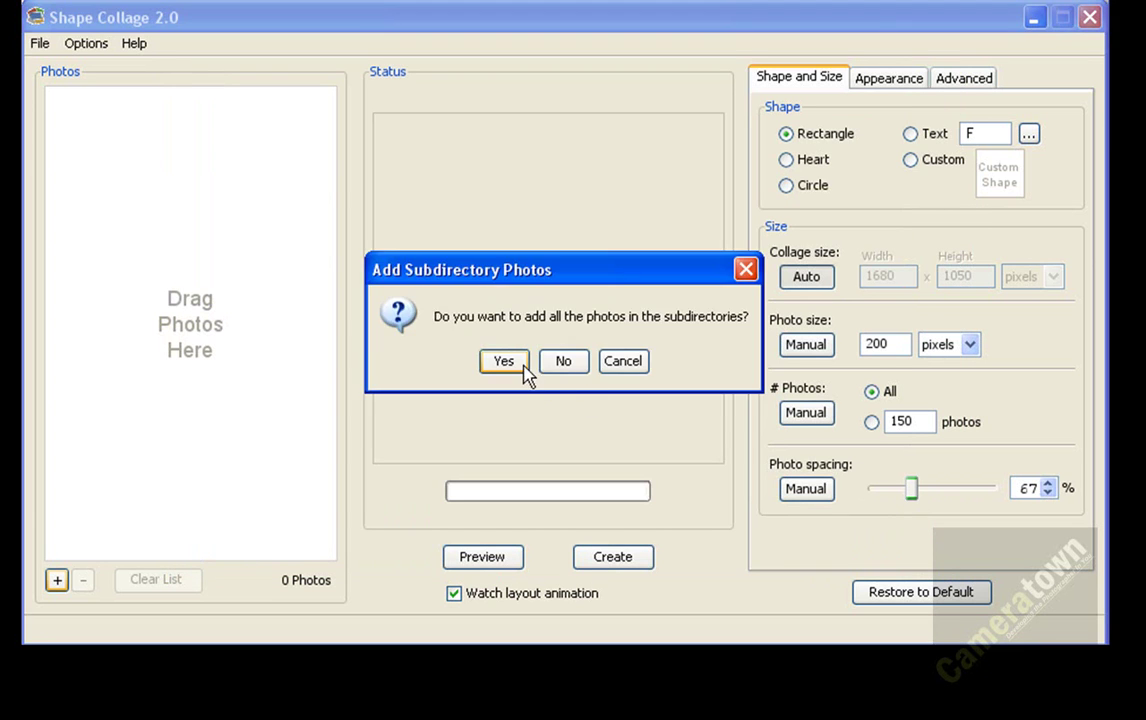
{"action": "left_click", "coordinate": [520, 360]}
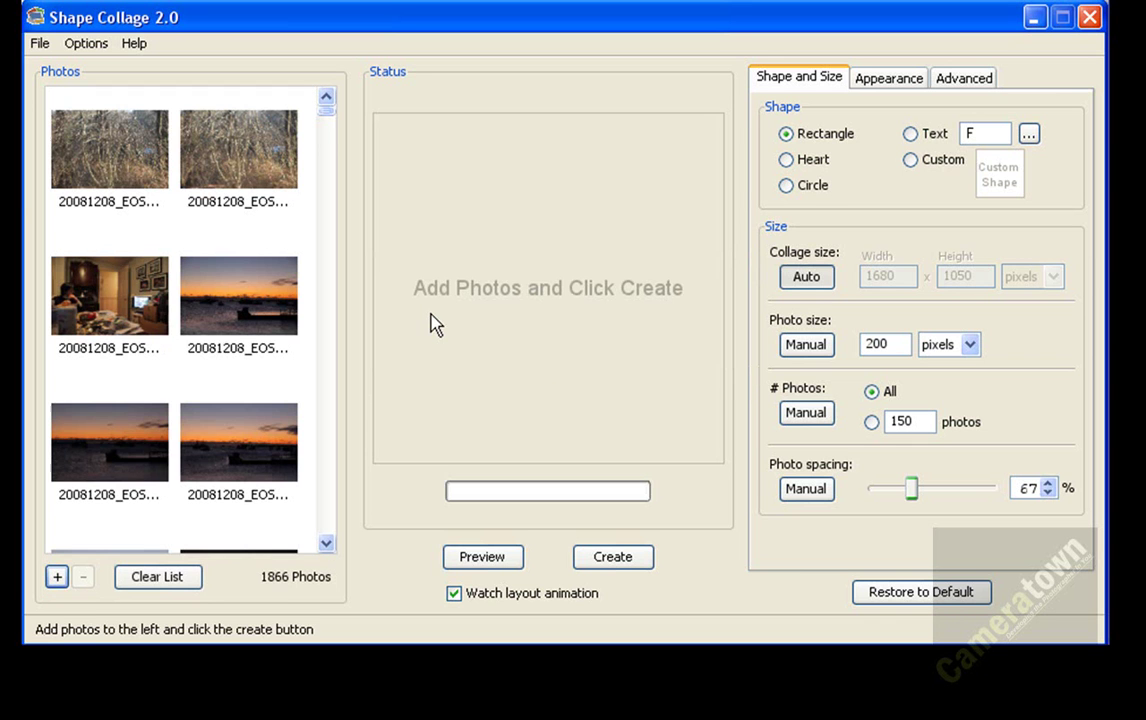
Step: Scroll through Flickr's pool of logo, animal and word collages, then return to Shape Collage
{"action": "mouse_move", "coordinate": [326, 113]}
{"action": "left_mouse_down"}
{"action": "mouse_move", "coordinate": [330, 165]}
{"action": "mouse_move", "coordinate": [333, 133]}
{"action": "left_mouse_up"}
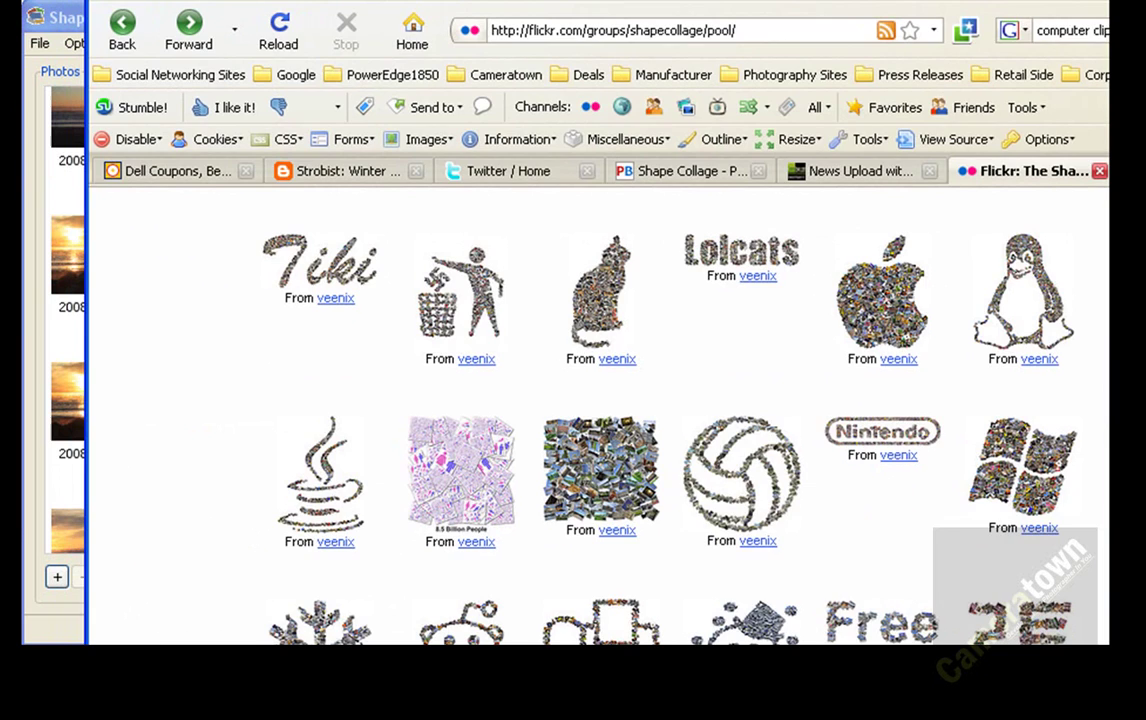
{"action": "key", "text": "alt+Tab"}
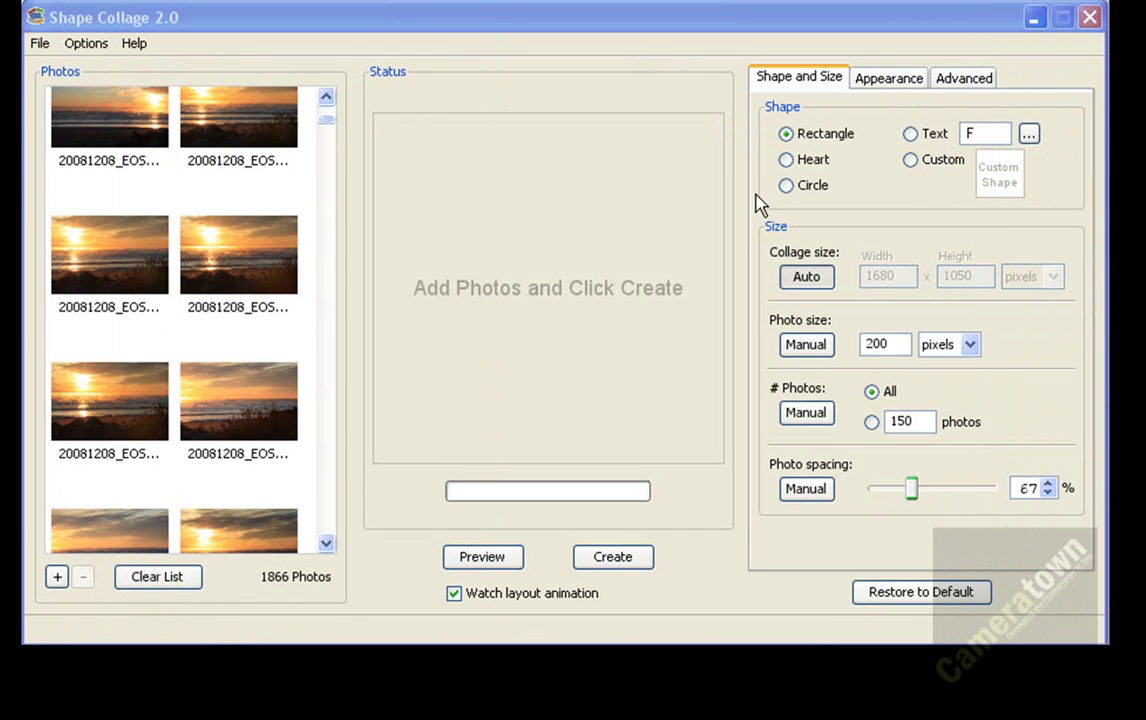
Step: Try the Heart and Circle shapes, then set the Text shape to 'Love' instead of F
{"action": "mouse_move", "coordinate": [327, 125]}
{"action": "left_mouse_down"}
{"action": "mouse_move", "coordinate": [329, 163]}
{"action": "mouse_move", "coordinate": [330, 115]}
{"action": "left_mouse_up"}
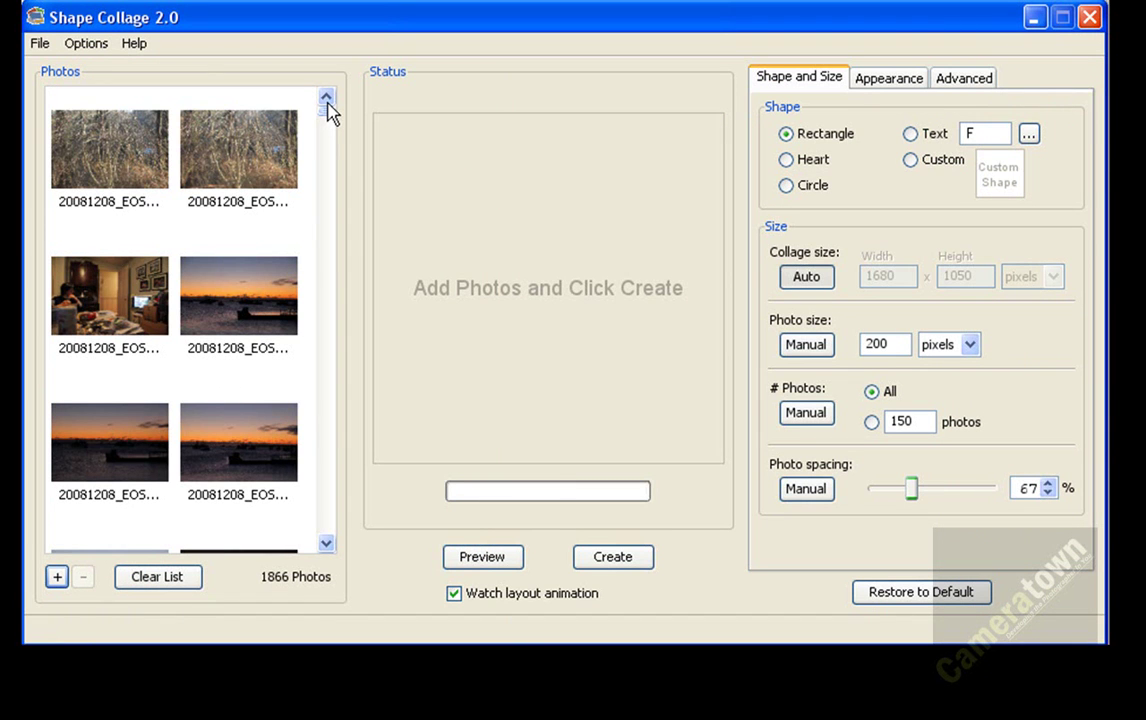
{"action": "left_click", "coordinate": [813, 160]}
{"action": "left_click", "coordinate": [810, 188]}
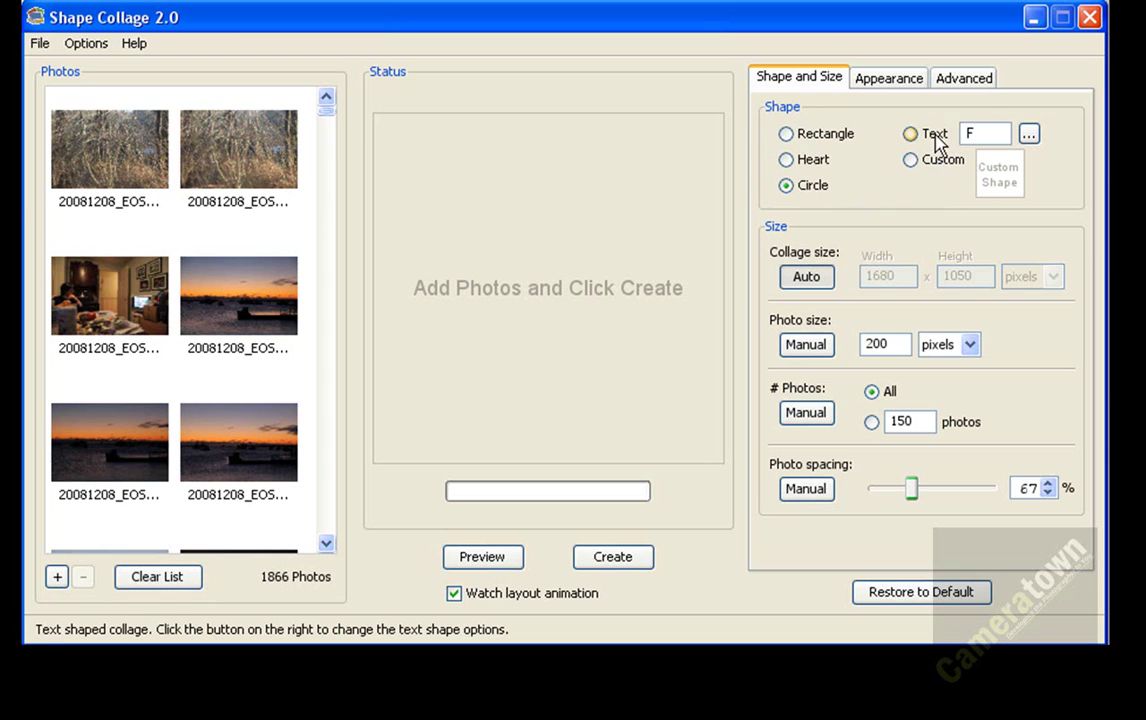
{"action": "left_click", "coordinate": [908, 135]}
{"action": "type", "text": "F"}
{"action": "key", "text": "BackSpace"}
{"action": "type", "text": "Love"}
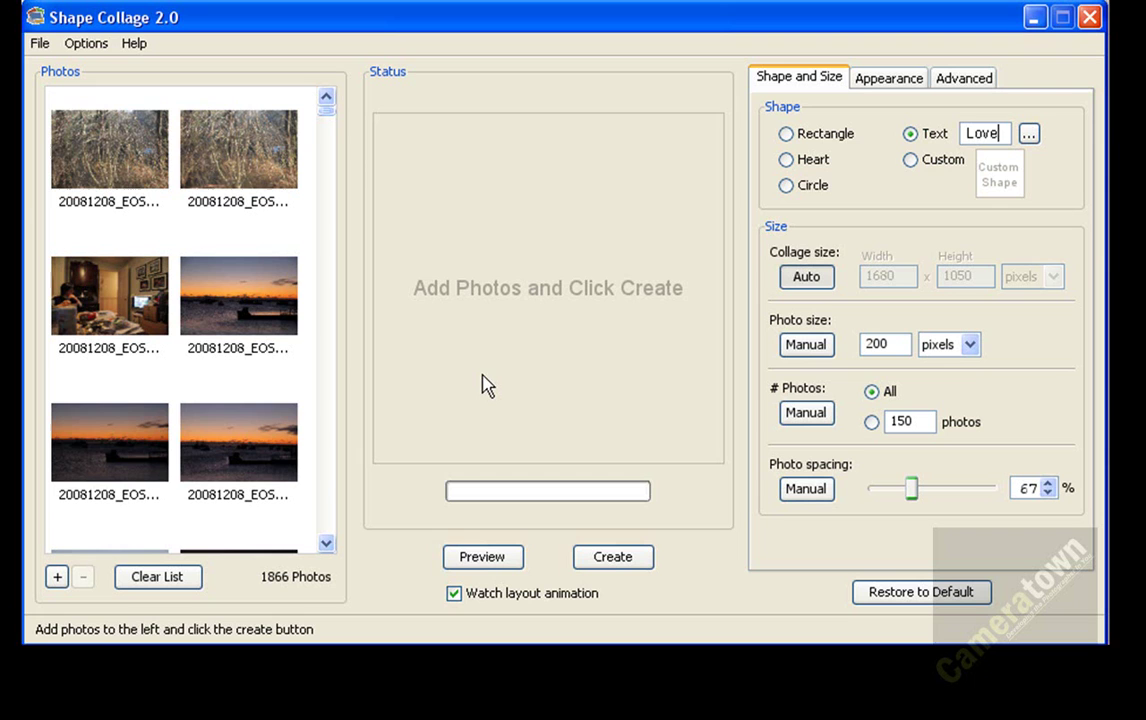
Step: Preview the 150-photo, 1580 x 494 Love layout, then start creating the final collage
{"action": "left_click", "coordinate": [481, 557]}
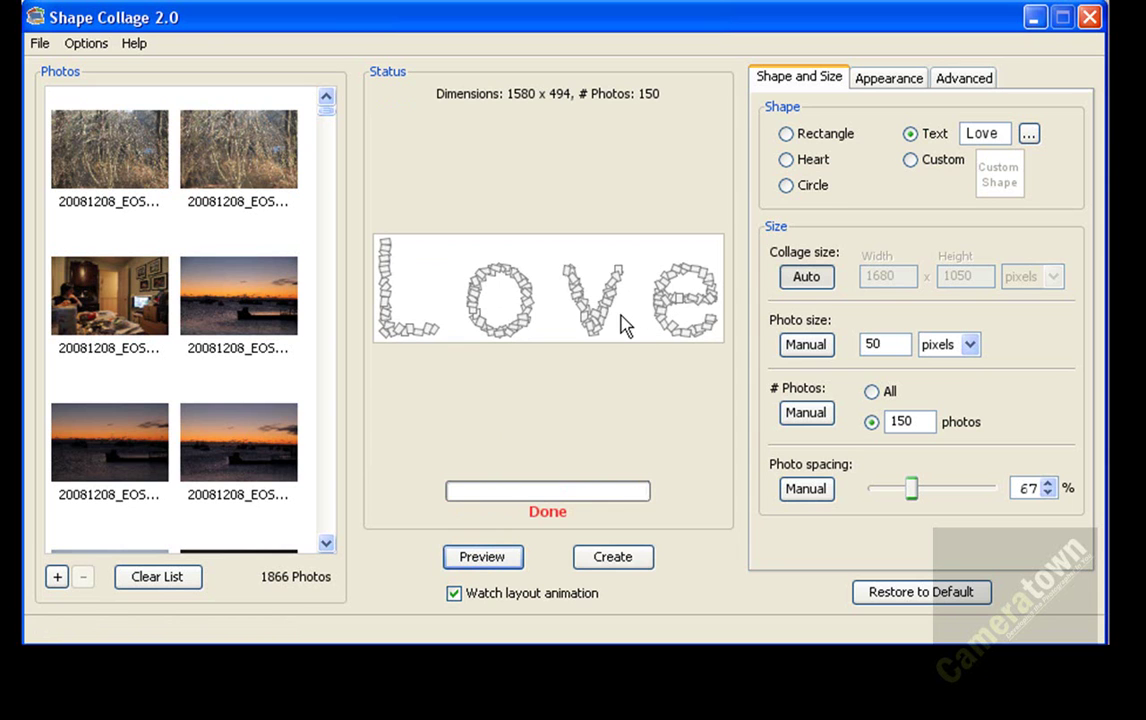
{"action": "left_click", "coordinate": [620, 557]}
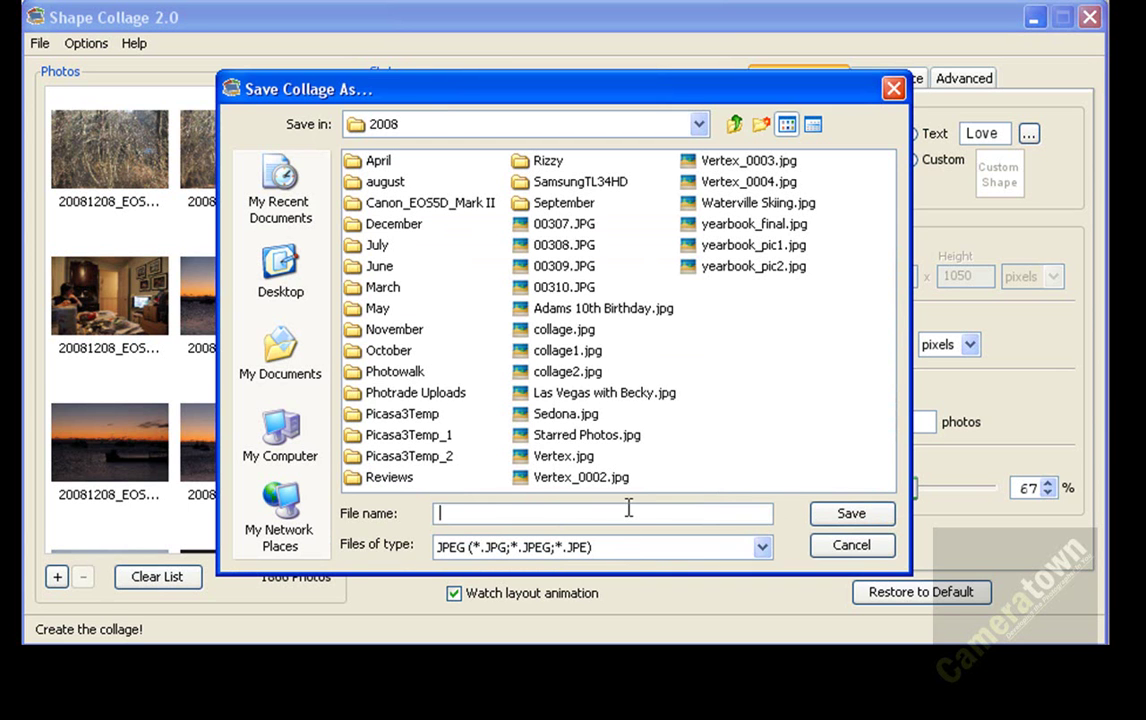
Step: Save the collage as LOVE_Collage with JPEG quality 100
{"action": "type", "text": "LOVE_Collage"}
{"action": "left_click", "coordinate": [853, 514]}
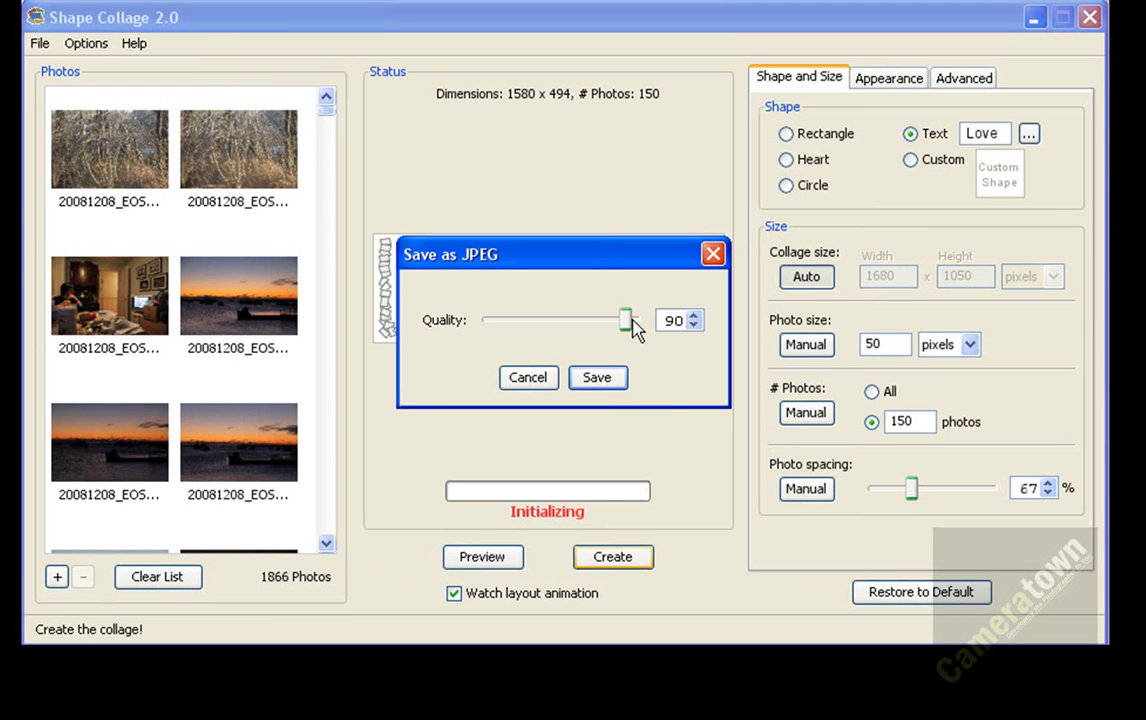
{"action": "left_click_drag", "start_coordinate": [623, 320], "coordinate": [648, 322]}
{"action": "left_click", "coordinate": [601, 380]}
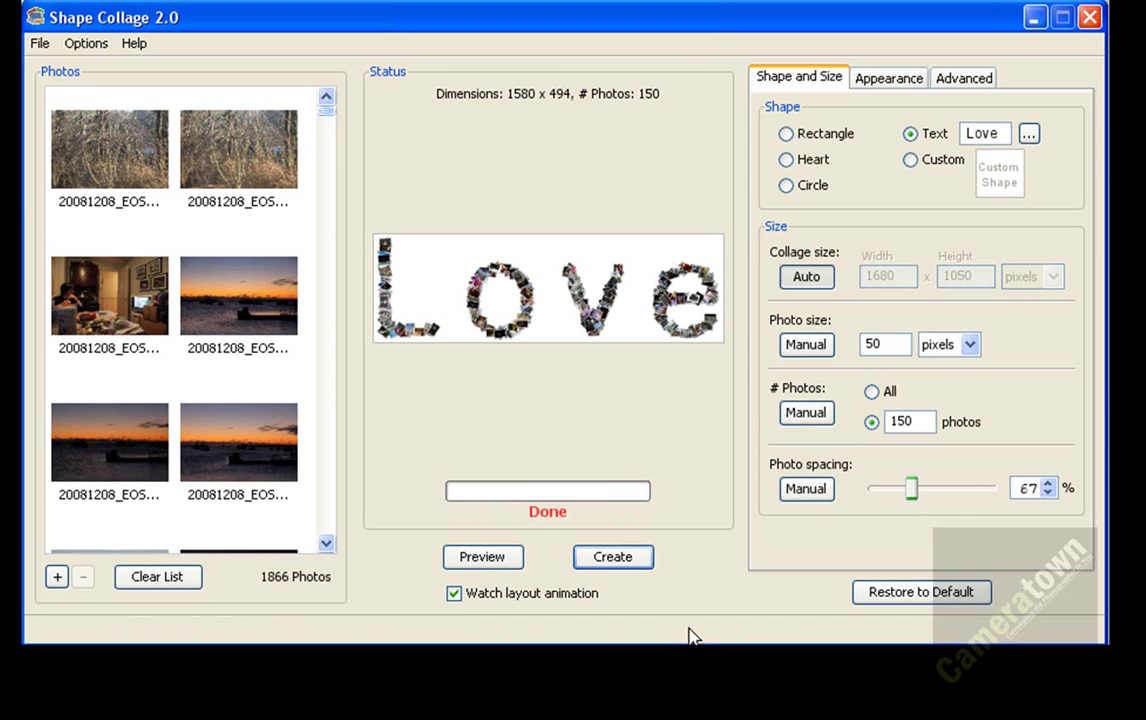
Step: In Fireworks, zoom to 200% on the photos forming the L of 'I Love You'
{"action": "key", "text": "alt+Tab"}
{"action": "key", "text": "alt+Tab"}
{"action": "key", "text": "Tab"}
{"action": "key", "text": "alt+Tab"}
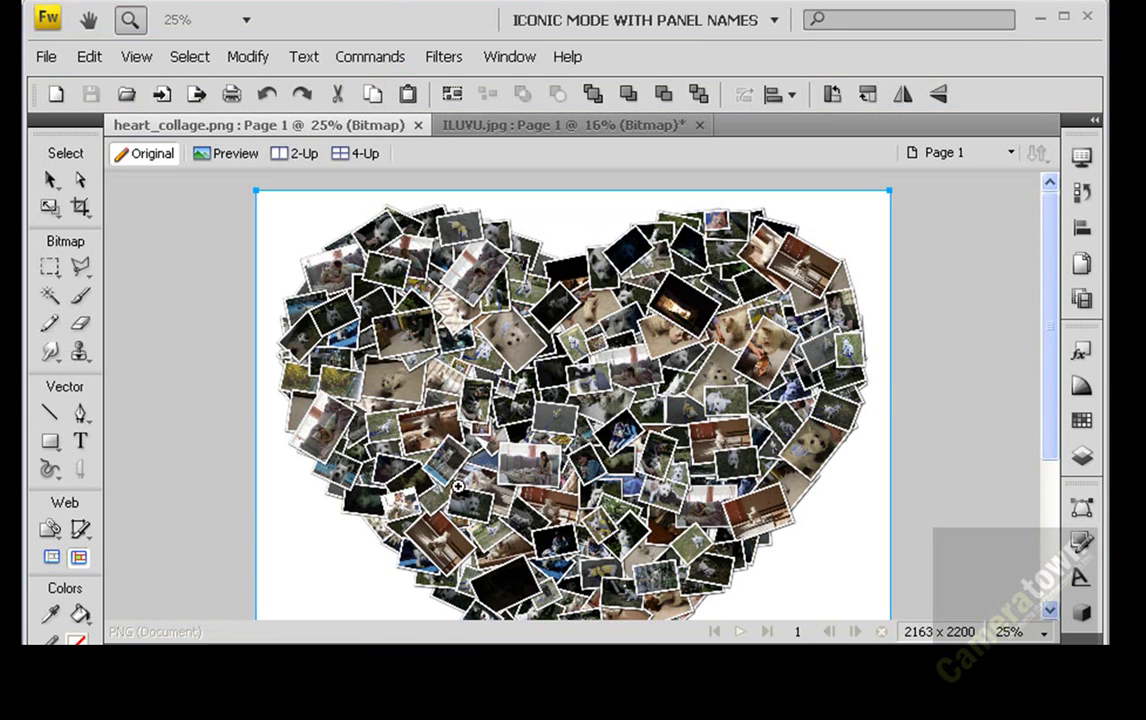
{"action": "left_click", "coordinate": [474, 474], "text": "alt"}
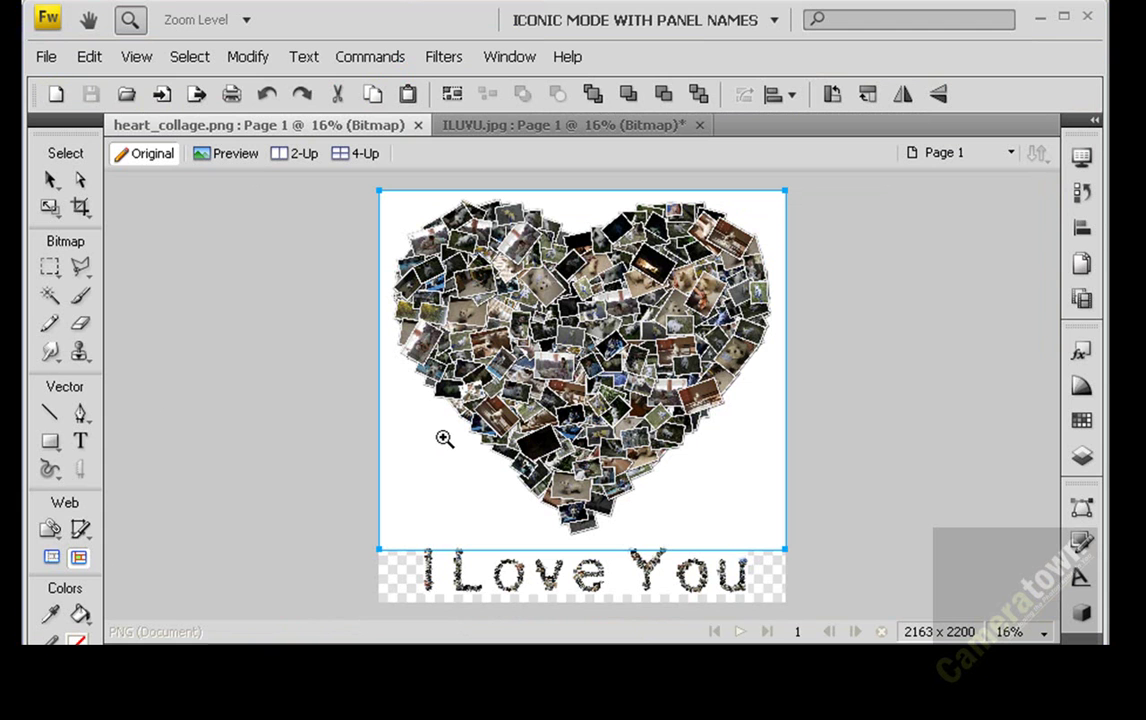
{"action": "scroll", "coordinate": [504, 535], "scroll_direction": "down", "scroll_amount": 3}
{"action": "left_click", "coordinate": [495, 427]}
{"action": "left_click", "coordinate": [417, 545]}
{"action": "left_click", "coordinate": [397, 551]}
{"action": "left_click", "coordinate": [396, 524]}
{"action": "left_click", "coordinate": [463, 499]}
{"action": "left_click", "coordinate": [536, 367]}
Step: Zoom back out to the whole heart collage, then bring up the File menu
{"action": "left_click", "coordinate": [627, 386], "text": "alt"}
{"action": "left_click", "coordinate": [627, 386], "text": "alt"}
{"action": "left_click", "coordinate": [627, 386], "text": "alt"}
{"action": "left_click", "coordinate": [627, 385], "text": "alt"}
{"action": "left_click", "coordinate": [626, 384], "text": "alt"}
{"action": "left_click", "coordinate": [626, 384], "text": "alt"}
{"action": "left_click", "coordinate": [486, 272], "text": "alt"}
{"action": "left_click", "coordinate": [46, 56]}
Step: Open LOVE_Collage.jpg, finding it by sorting the files by date
{"action": "left_click", "coordinate": [57, 111]}
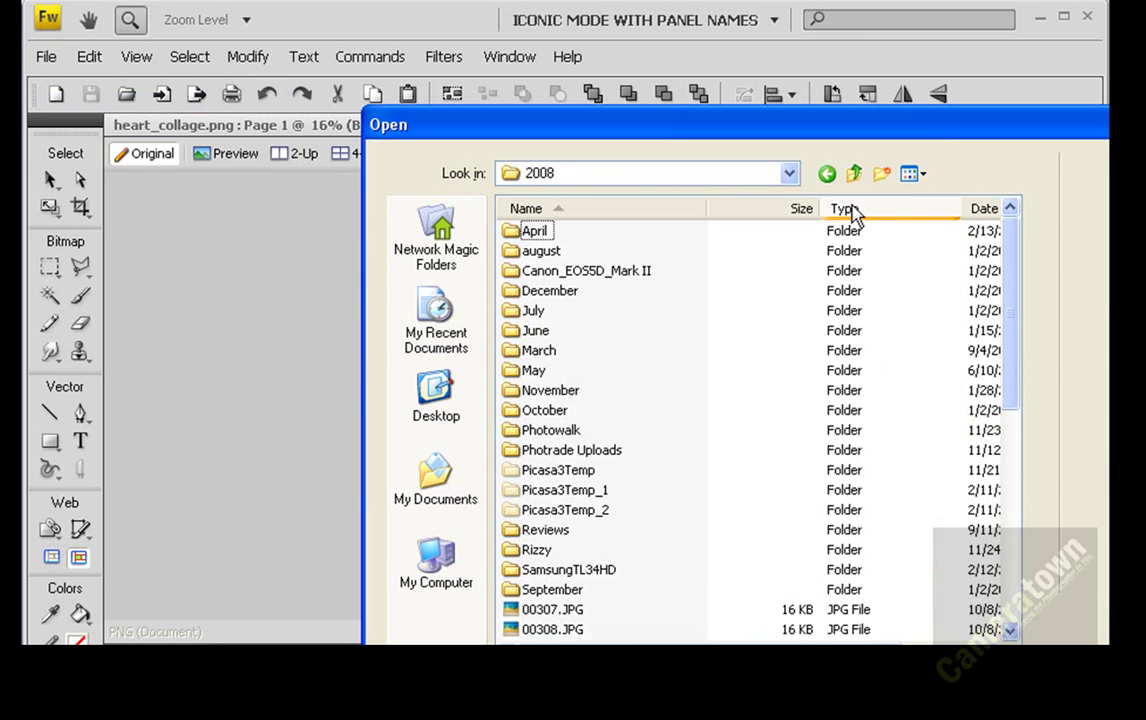
{"action": "left_click", "coordinate": [990, 209]}
{"action": "left_click", "coordinate": [990, 209]}
{"action": "double_click", "coordinate": [572, 232]}
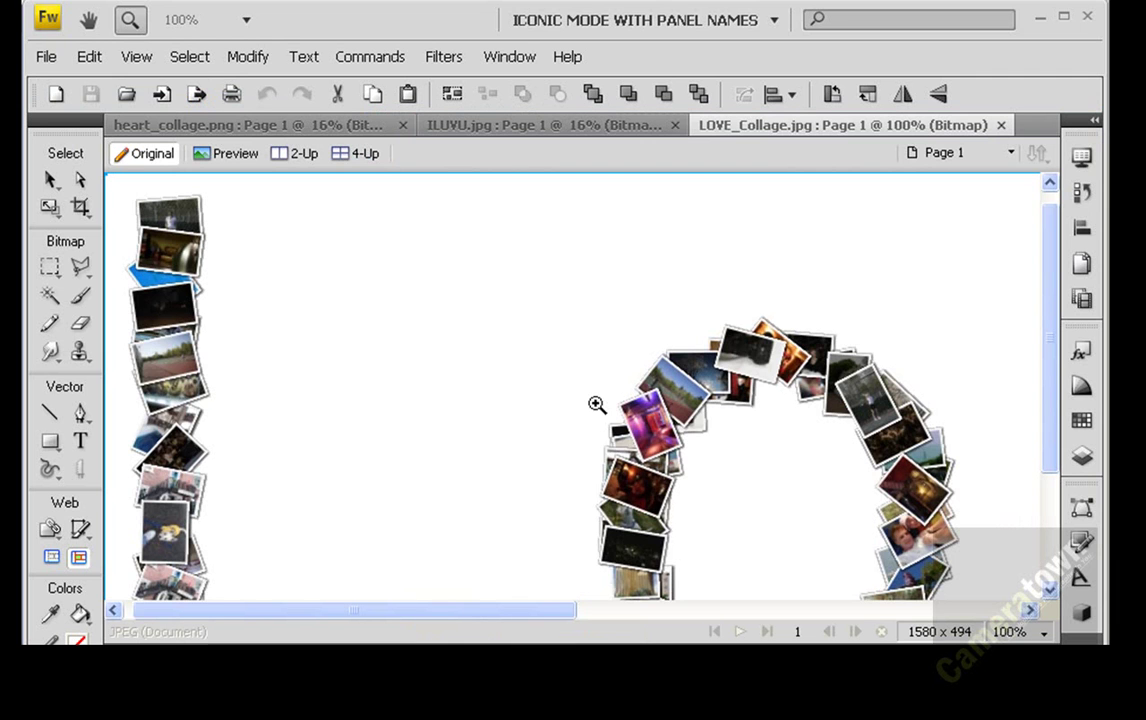
Step: Zoom in on the O's photos and back out, then switch to the ILUVU.jpg document
{"action": "left_click", "coordinate": [721, 424]}
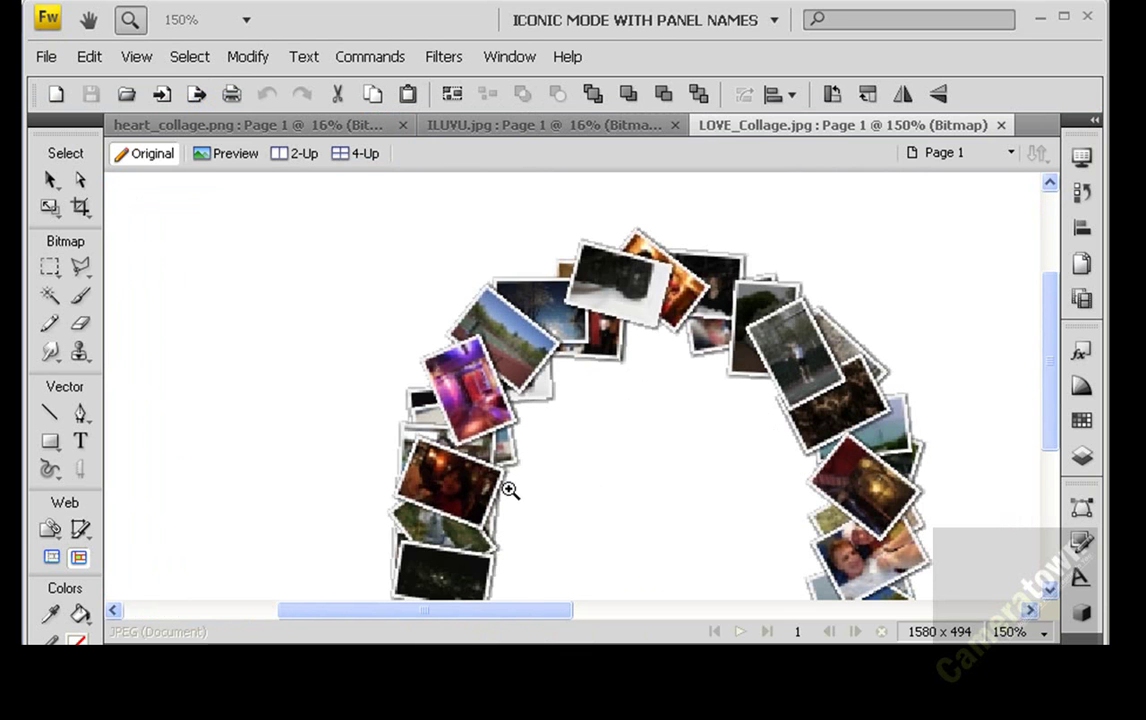
{"action": "scroll", "coordinate": [506, 486], "scroll_direction": "down", "scroll_amount": 5}
{"action": "left_click", "coordinate": [513, 485], "text": "alt"}
{"action": "left_click", "coordinate": [513, 485], "text": "alt"}
{"action": "left_click", "coordinate": [505, 478], "text": "alt"}
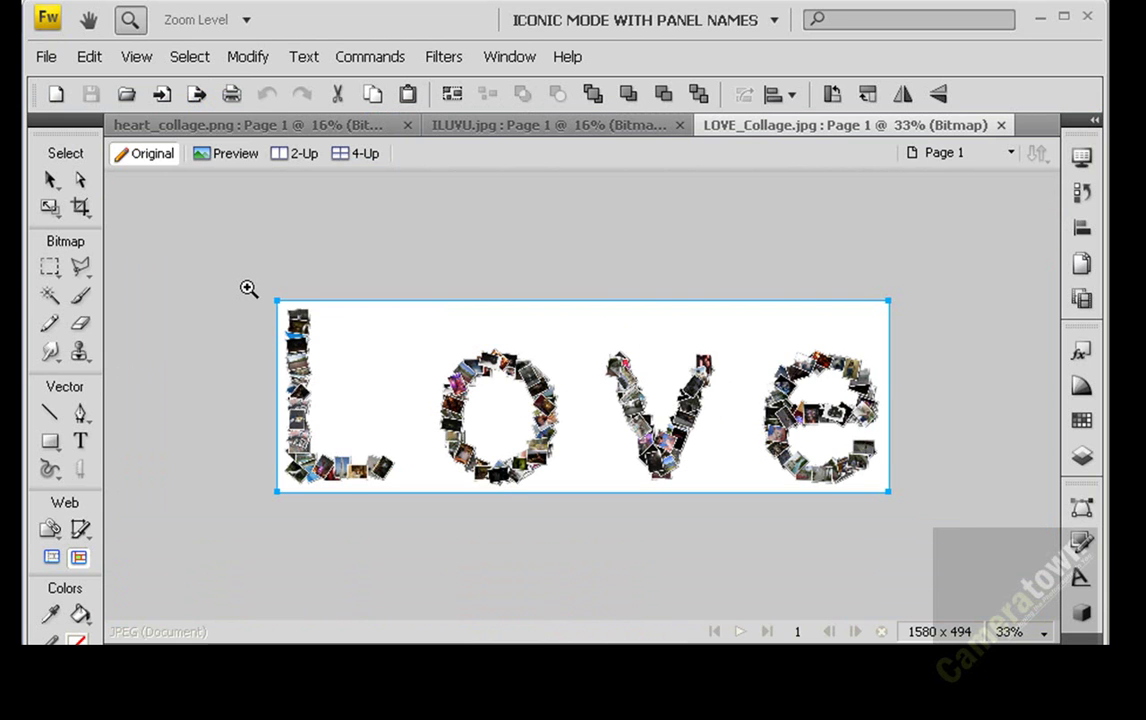
{"action": "left_click", "coordinate": [50, 179]}
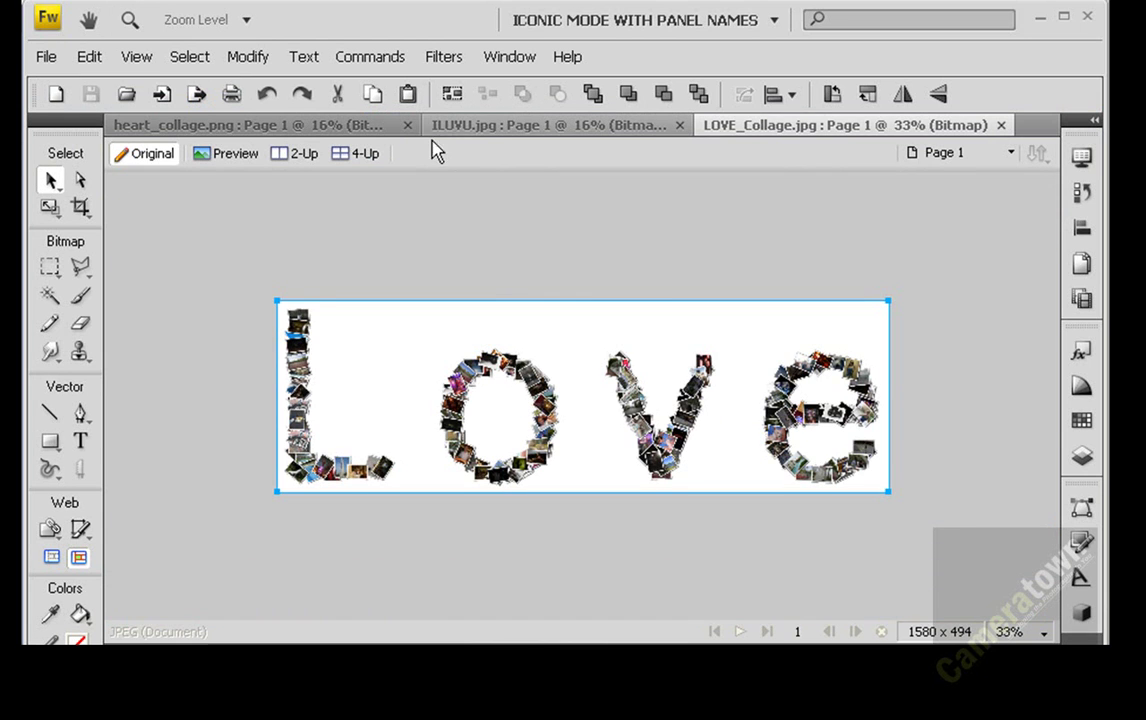
{"action": "left_click", "coordinate": [489, 125]}
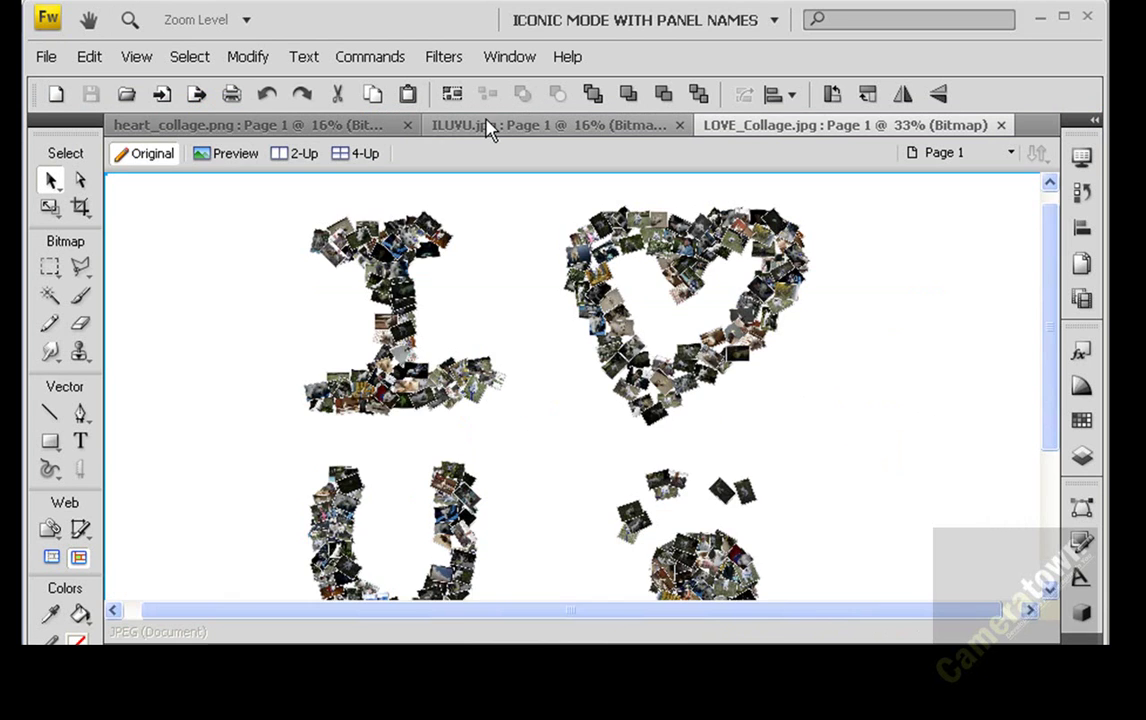
Step: Paste the Love collage into heart_collage.png over 'I Love You' and delete that text
{"action": "left_click", "coordinate": [250, 125]}
{"action": "key", "text": "ctrl+v"}
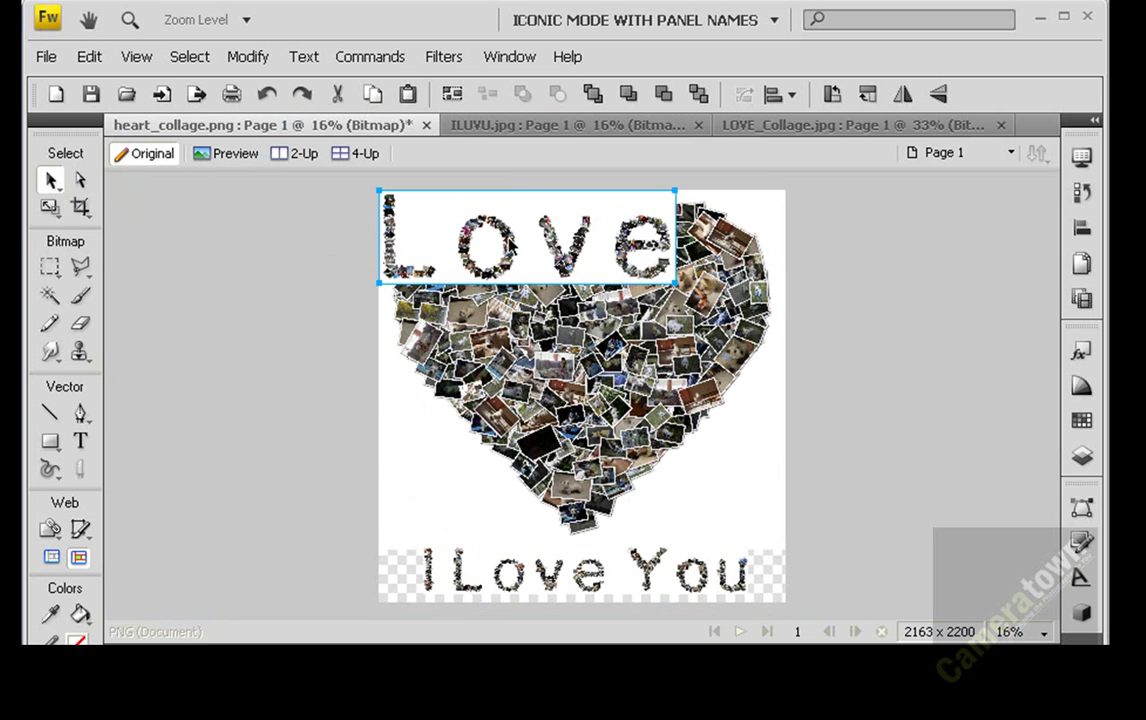
{"action": "left_click_drag", "start_coordinate": [510, 243], "coordinate": [548, 537]}
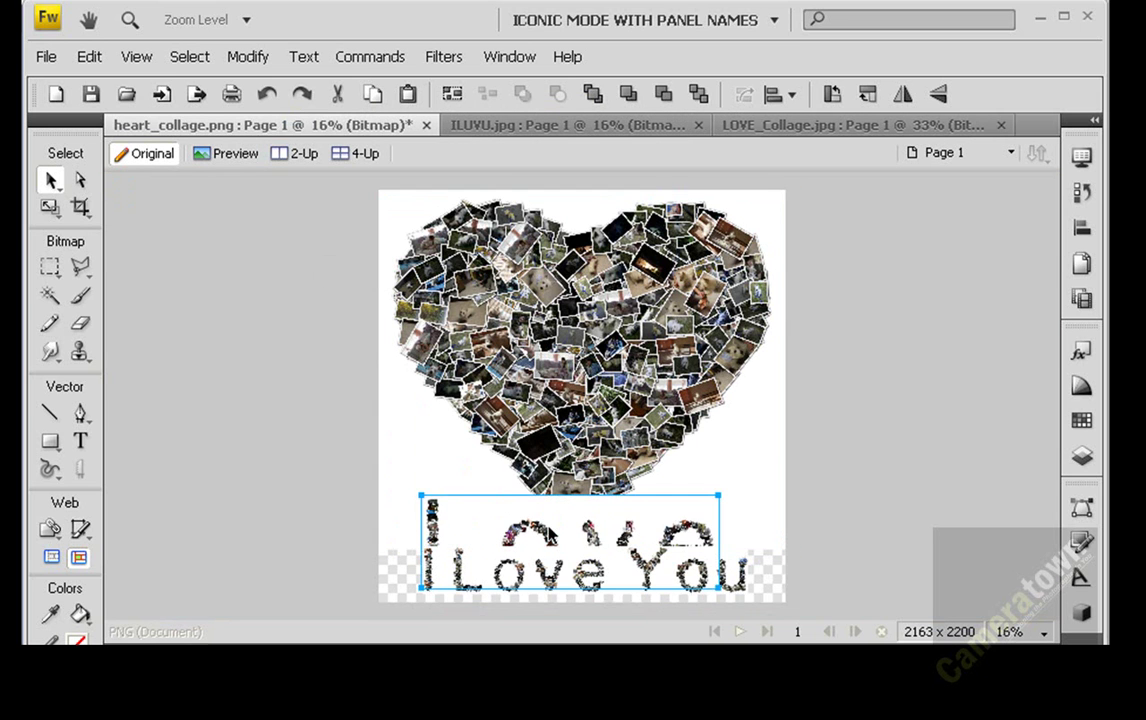
{"action": "left_click", "coordinate": [648, 585]}
{"action": "key", "text": "Delete"}
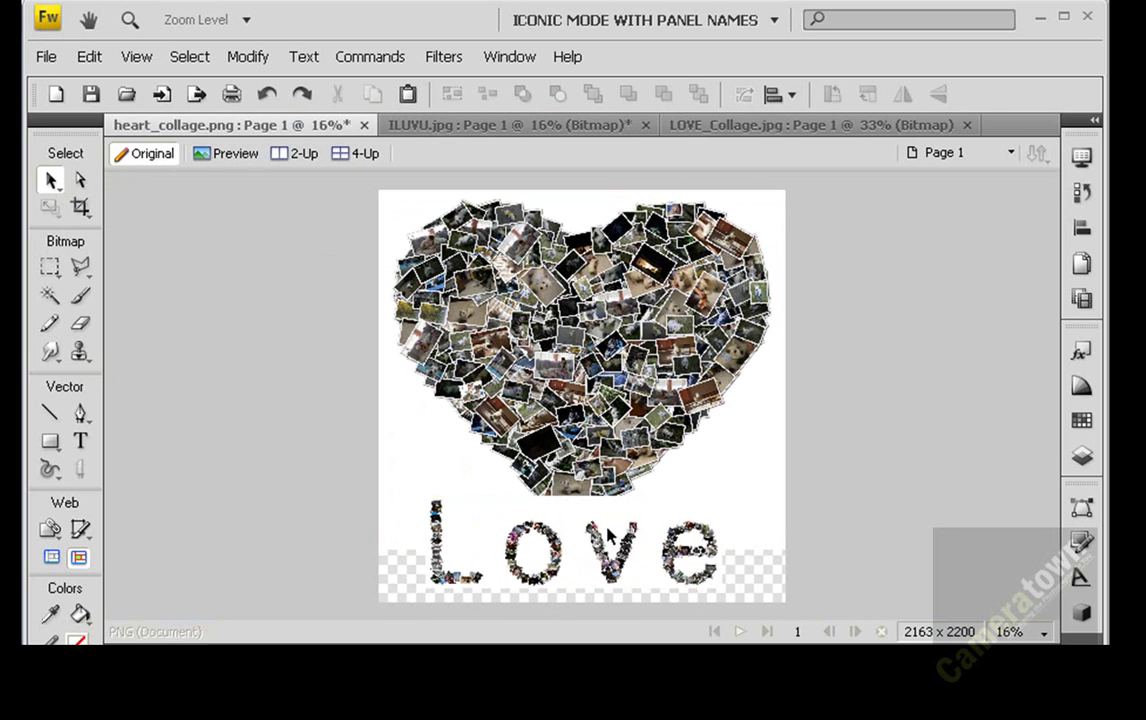
Step: Try selecting around the Love collage by colour, undo, reselect the collages, and return to Shape Collage
{"action": "left_click", "coordinate": [635, 533]}
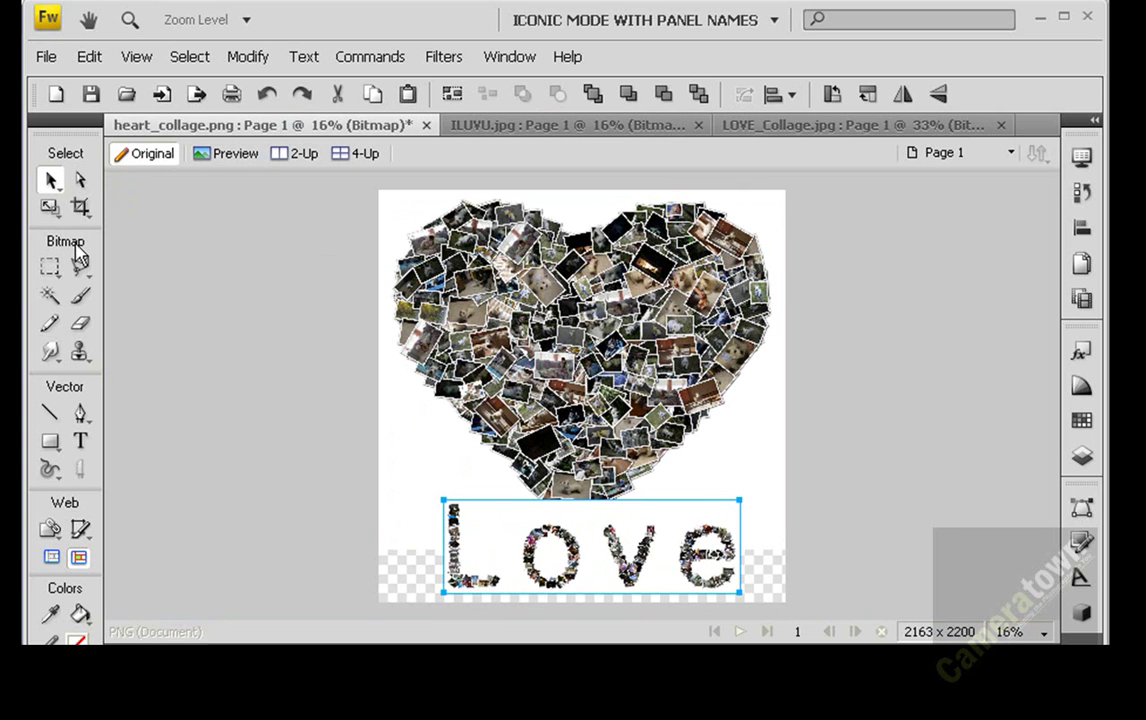
{"action": "left_click", "coordinate": [50, 297]}
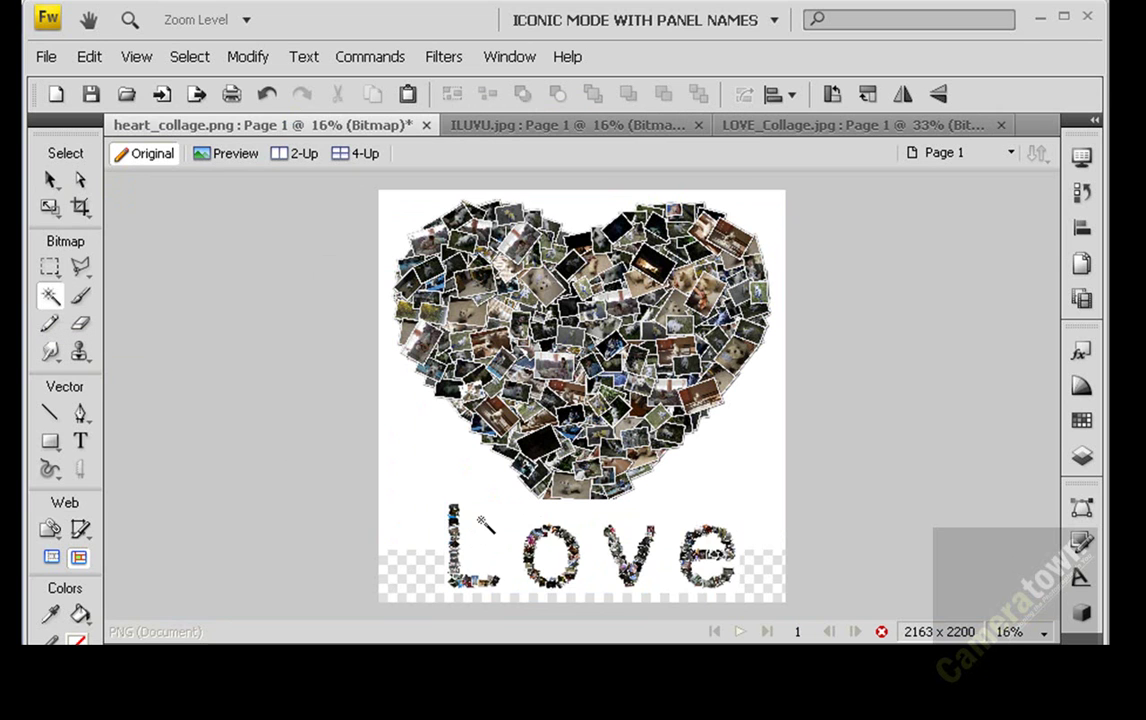
{"action": "left_click", "coordinate": [480, 519]}
{"action": "key", "text": "ctrl+z"}
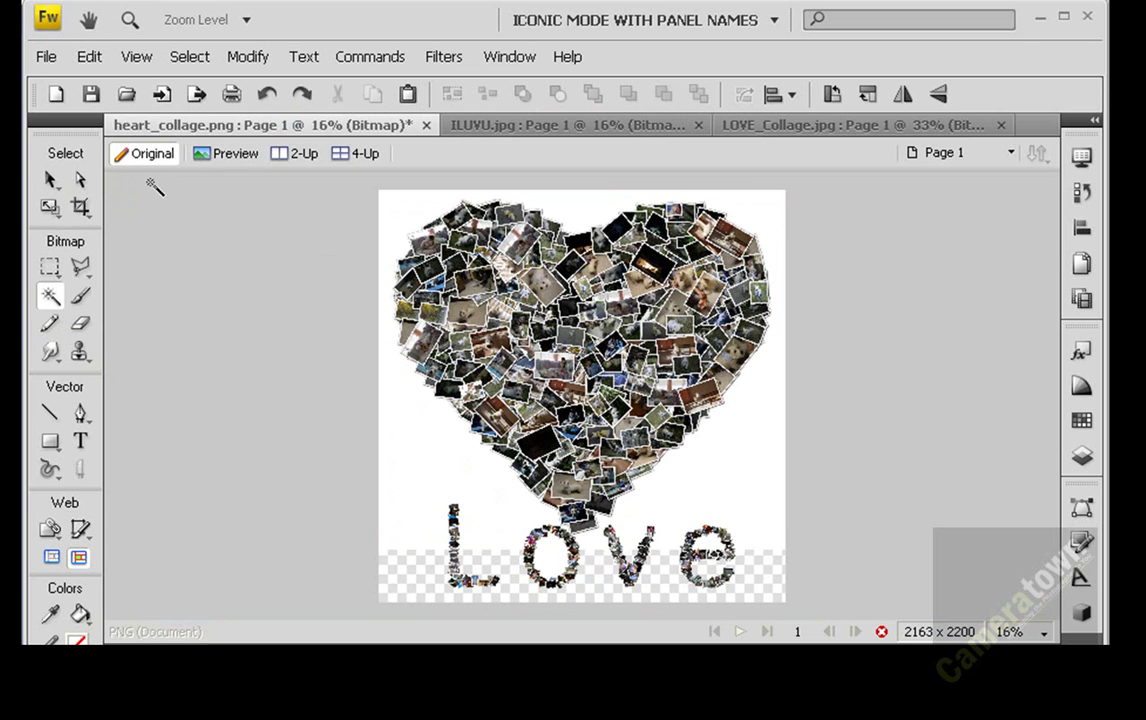
{"action": "left_click", "coordinate": [50, 180]}
{"action": "key", "text": "ctrl+z"}
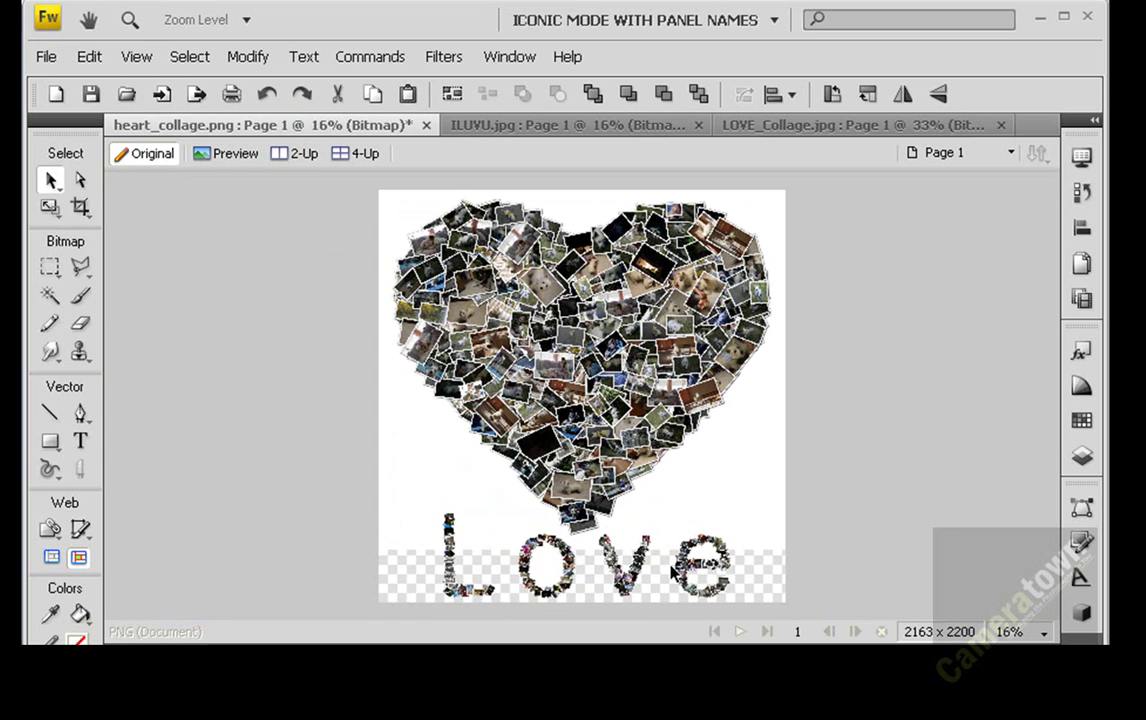
{"action": "left_click", "coordinate": [672, 570]}
{"action": "left_click", "coordinate": [555, 362]}
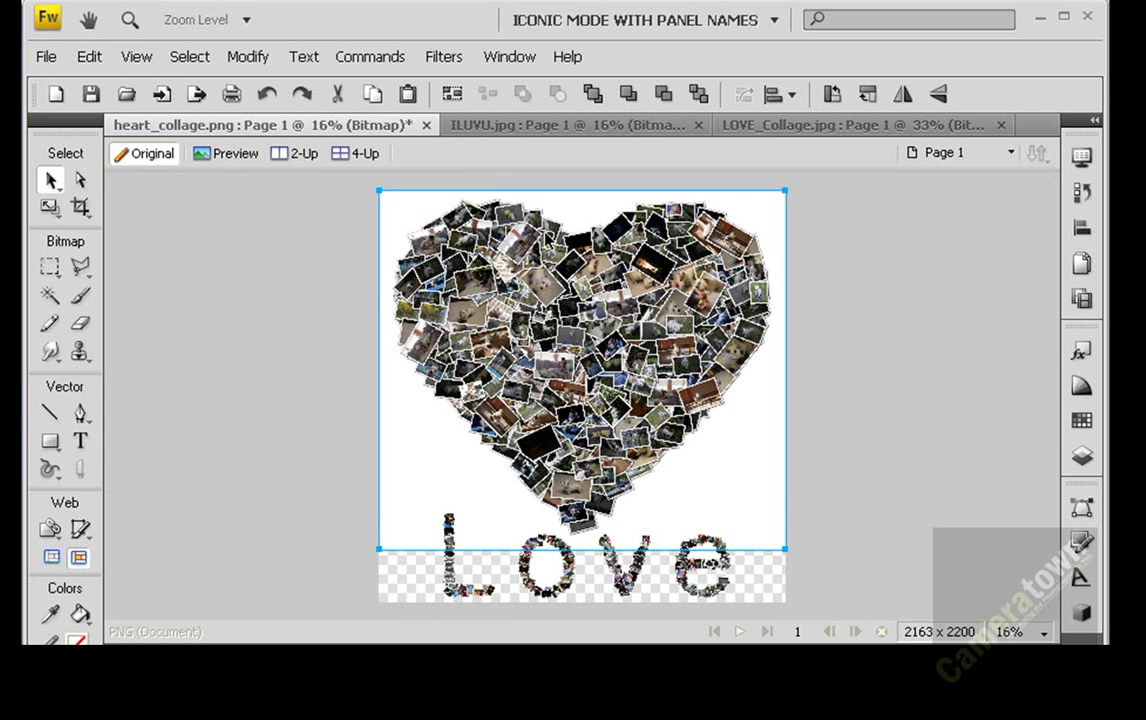
{"action": "key", "text": "alt+Tab"}
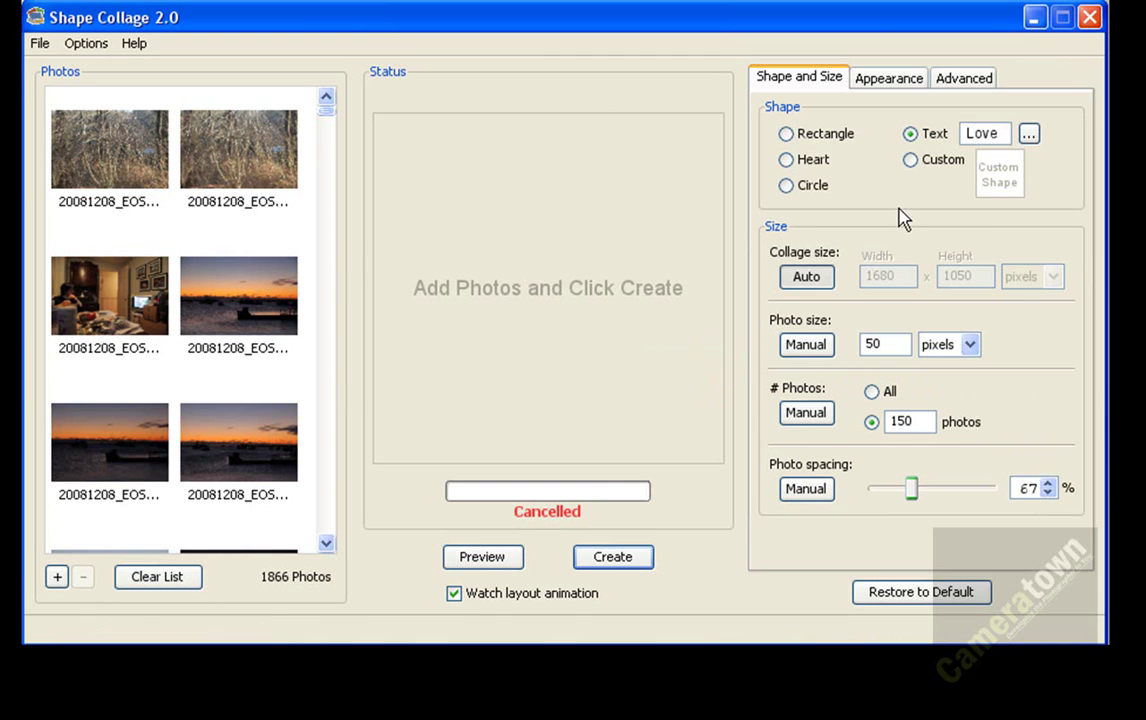
Step: Choose the Custom shape and browse other drives for the girl-at-computer silhouette mask
{"action": "left_click", "coordinate": [911, 163]}
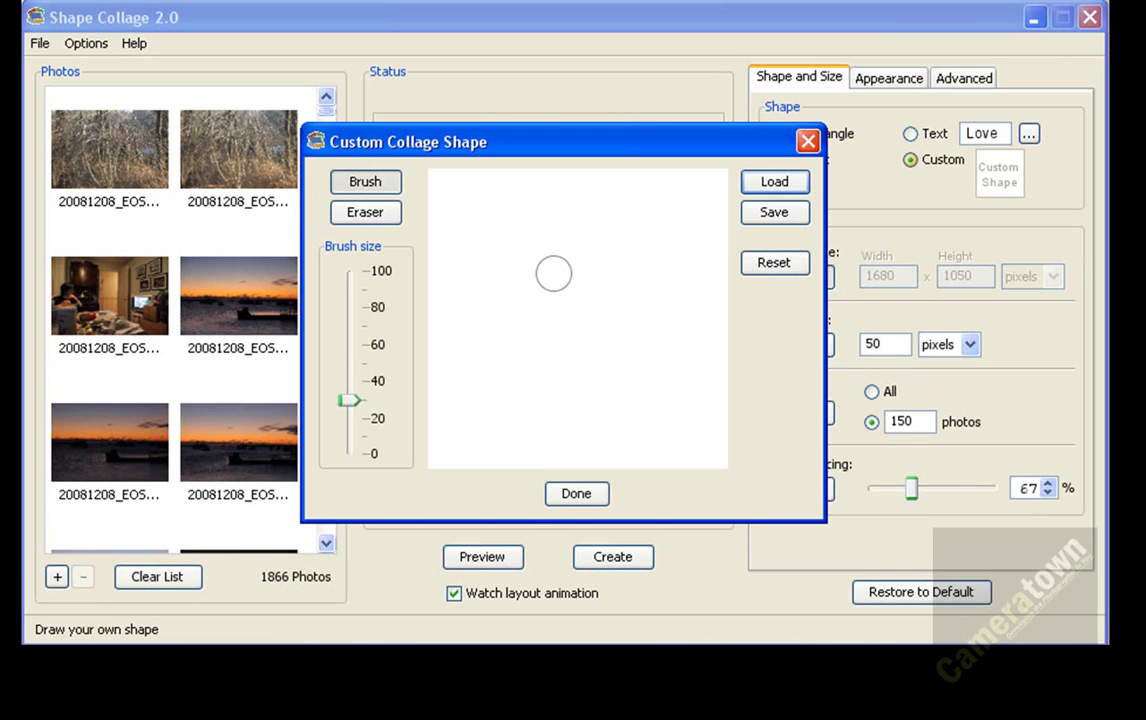
{"action": "left_click", "coordinate": [774, 185]}
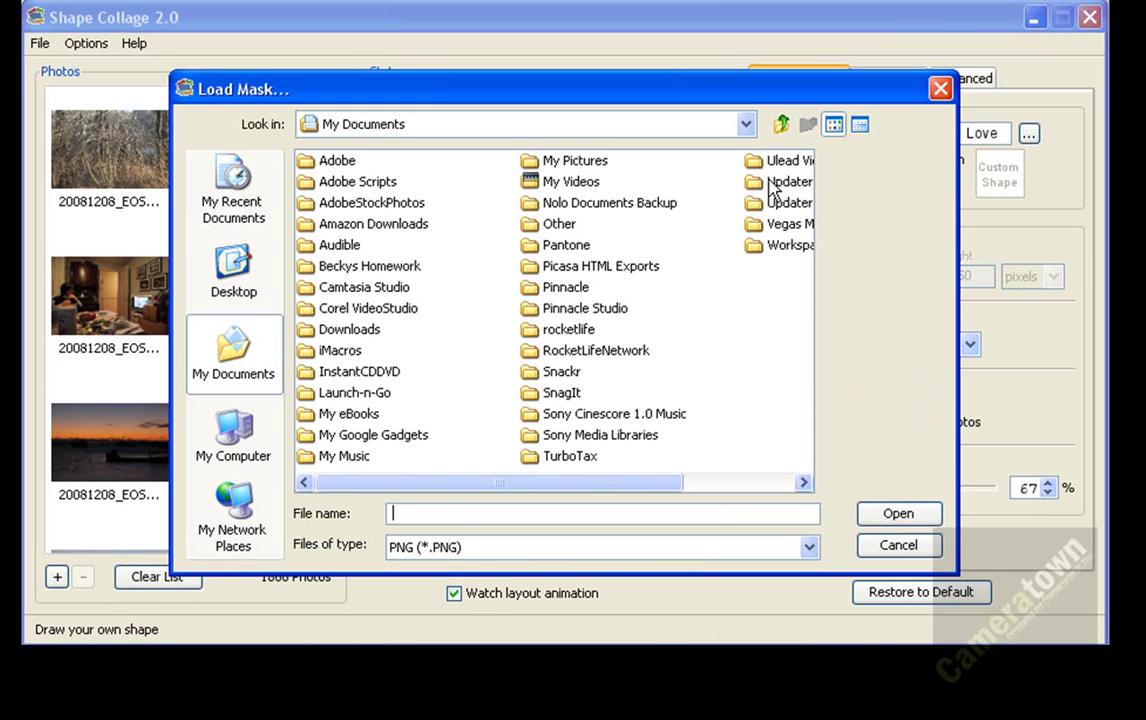
{"action": "left_click", "coordinate": [745, 125]}
{"action": "scroll", "coordinate": [445, 274], "scroll_direction": "down", "scroll_amount": 1}
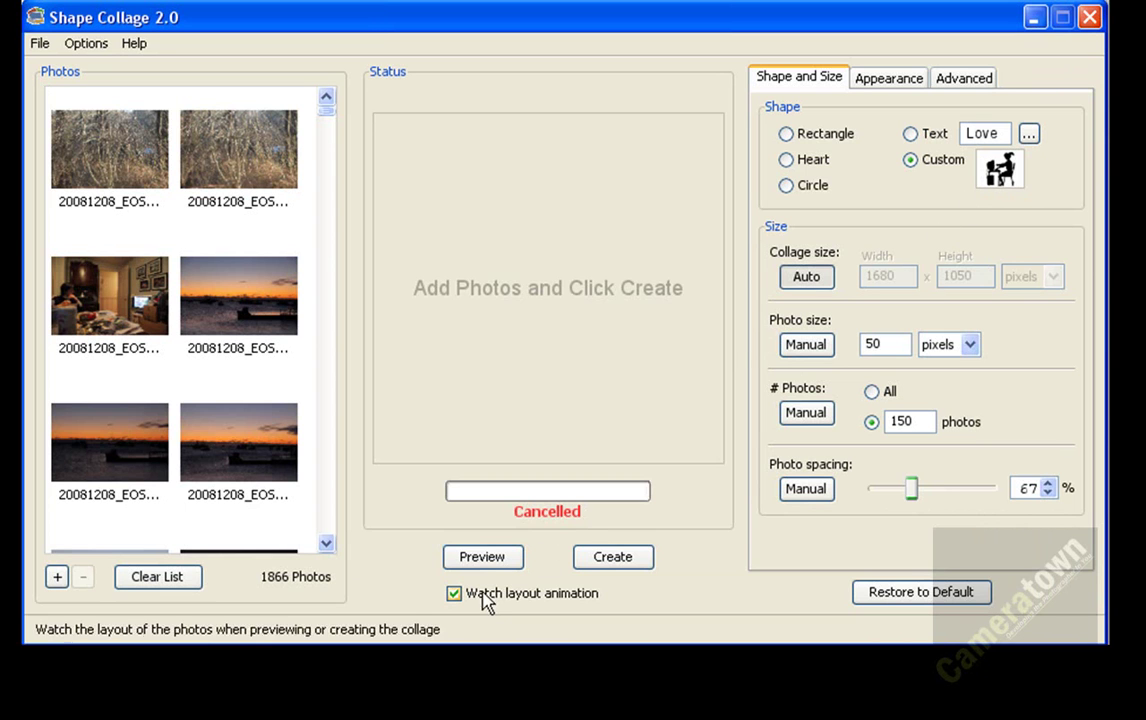
Step: Preview the silhouette layout, then preview again with 106% photo spacing and 300 photos
{"action": "left_click", "coordinate": [480, 556]}
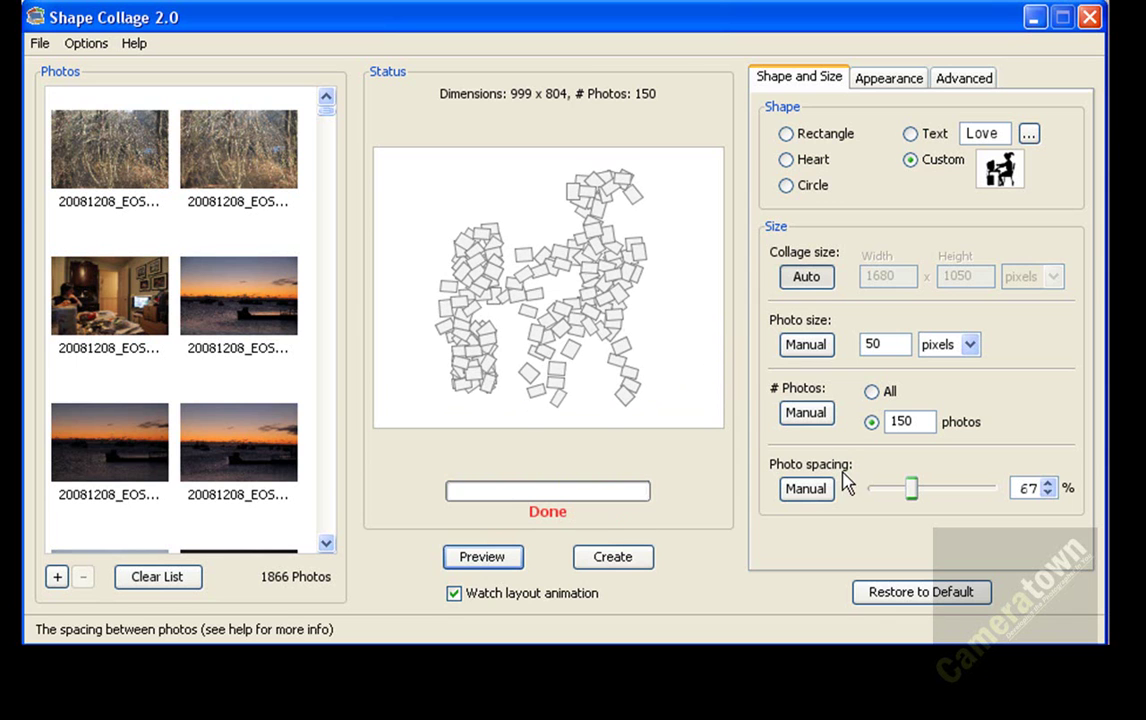
{"action": "left_click_drag", "start_coordinate": [908, 490], "coordinate": [937, 489]}
{"action": "left_click", "coordinate": [520, 556]}
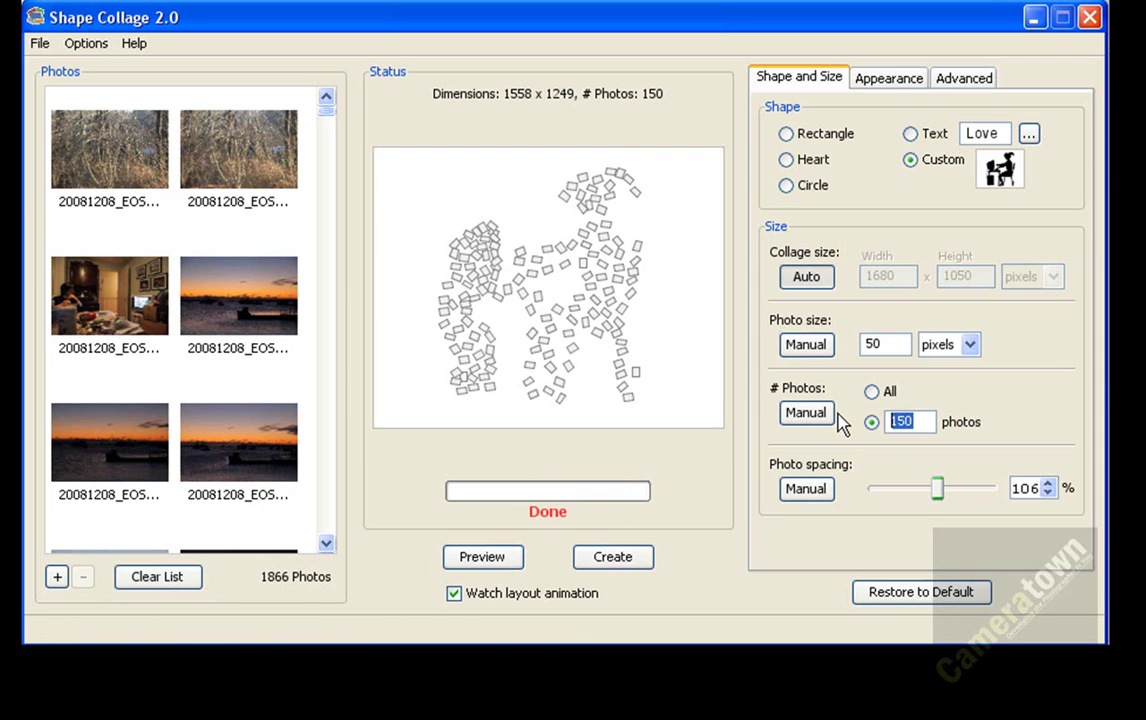
{"action": "left_click", "coordinate": [500, 558]}
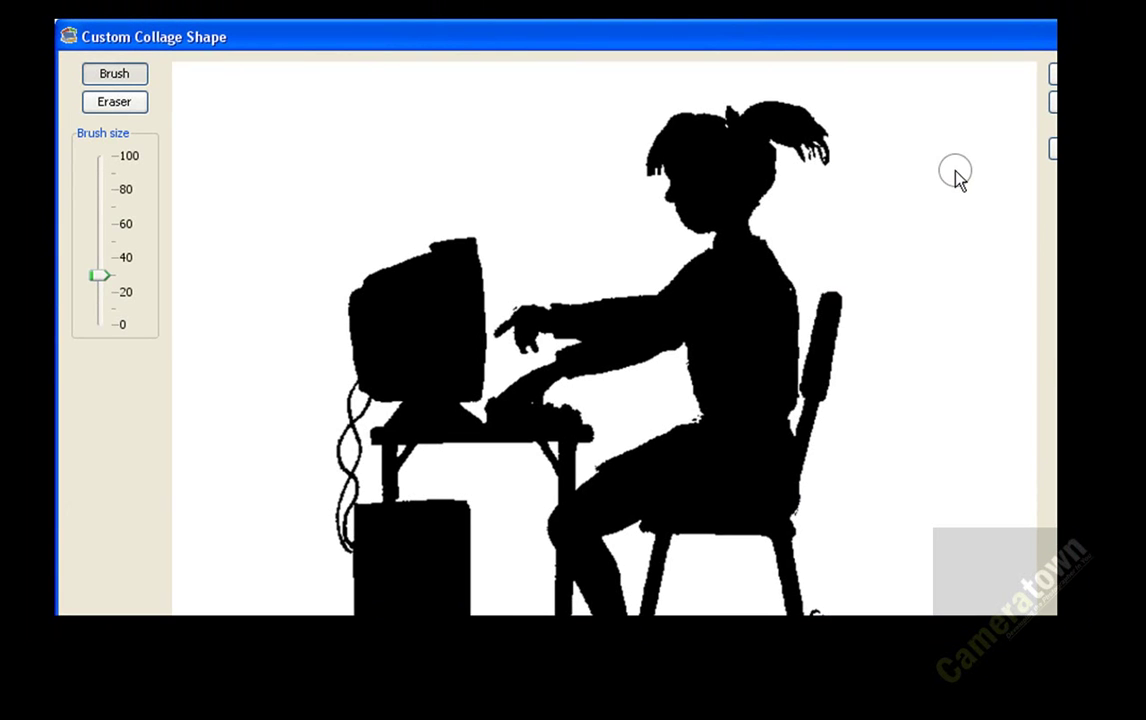
Step: Clear the existing silhouette drawing and set the brush size to about 10
{"action": "left_click", "coordinate": [1052, 148]}
{"action": "left_click", "coordinate": [564, 449]}
{"action": "left_click_drag", "start_coordinate": [409, 46], "coordinate": [793, 182]}
{"action": "left_click_drag", "start_coordinate": [483, 414], "coordinate": [480, 447]}
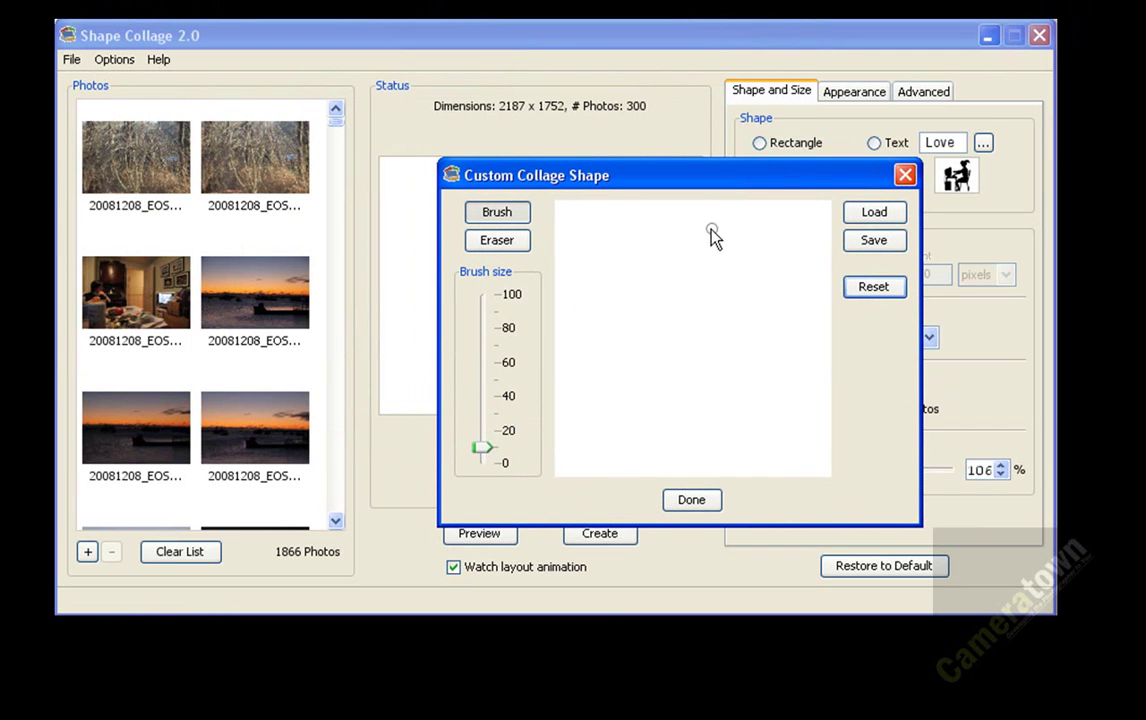
Step: Draw a looped outline for the new shape, then paint its top solid black at brush size 40
{"action": "mouse_move", "coordinate": [712, 230]}
{"action": "left_mouse_down"}
{"action": "mouse_move", "coordinate": [685, 255]}
{"action": "mouse_move", "coordinate": [690, 287]}
{"action": "mouse_move", "coordinate": [622, 281]}
{"action": "mouse_move", "coordinate": [598, 312]}
{"action": "mouse_move", "coordinate": [658, 342]}
{"action": "left_mouse_up"}
{"action": "mouse_move", "coordinate": [703, 396]}
{"action": "left_mouse_down"}
{"action": "mouse_move", "coordinate": [648, 436]}
{"action": "mouse_move", "coordinate": [612, 416]}
{"action": "mouse_move", "coordinate": [612, 445]}
{"action": "mouse_move", "coordinate": [785, 453]}
{"action": "mouse_move", "coordinate": [760, 360]}
{"action": "mouse_move", "coordinate": [765, 243]}
{"action": "mouse_move", "coordinate": [714, 234]}
{"action": "mouse_move", "coordinate": [698, 265]}
{"action": "left_mouse_up"}
{"action": "left_click_drag", "start_coordinate": [482, 458], "coordinate": [482, 400]}
{"action": "mouse_move", "coordinate": [716, 248]}
{"action": "left_mouse_down"}
{"action": "mouse_move", "coordinate": [749, 265]}
{"action": "mouse_move", "coordinate": [739, 253]}
{"action": "mouse_move", "coordinate": [743, 370]}
{"action": "mouse_move", "coordinate": [755, 300]}
{"action": "mouse_move", "coordinate": [717, 284]}
{"action": "mouse_move", "coordinate": [715, 310]}
{"action": "mouse_move", "coordinate": [625, 300]}
{"action": "mouse_move", "coordinate": [686, 312]}
{"action": "mouse_move", "coordinate": [703, 281]}
{"action": "mouse_move", "coordinate": [643, 310]}
{"action": "mouse_move", "coordinate": [616, 306]}
{"action": "mouse_move", "coordinate": [713, 328]}
{"action": "mouse_move", "coordinate": [760, 429]}
{"action": "mouse_move", "coordinate": [724, 419]}
{"action": "mouse_move", "coordinate": [766, 427]}
{"action": "mouse_move", "coordinate": [724, 435]}
{"action": "left_mouse_up"}
Step: At brush size 10, fill the lower-left loop and hand gaps, and extend the bottom-right edge
{"action": "left_click_drag", "start_coordinate": [484, 428], "coordinate": [484, 449]}
{"action": "mouse_move", "coordinate": [591, 435]}
{"action": "left_mouse_down"}
{"action": "mouse_move", "coordinate": [606, 410]}
{"action": "mouse_move", "coordinate": [625, 437]}
{"action": "left_mouse_up"}
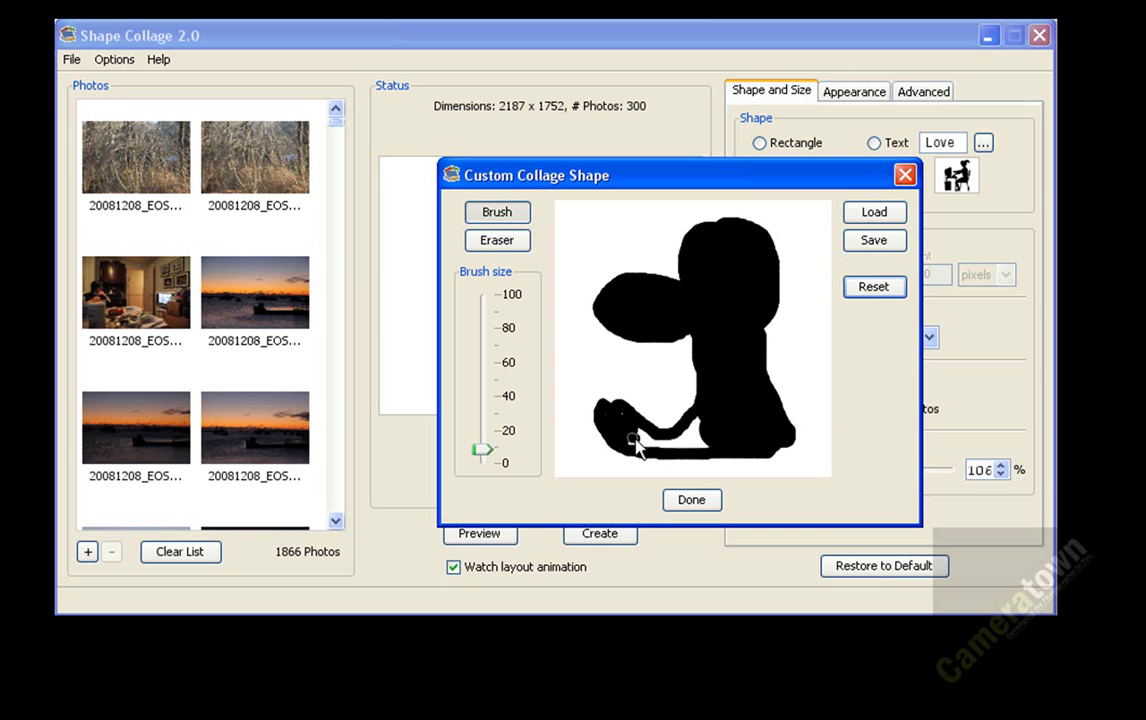
{"action": "mouse_move", "coordinate": [634, 440]}
{"action": "left_mouse_down"}
{"action": "mouse_move", "coordinate": [606, 413]}
{"action": "mouse_move", "coordinate": [643, 449]}
{"action": "mouse_move", "coordinate": [647, 440]}
{"action": "mouse_move", "coordinate": [708, 456]}
{"action": "left_mouse_up"}
{"action": "left_click_drag", "start_coordinate": [785, 449], "coordinate": [808, 451]}
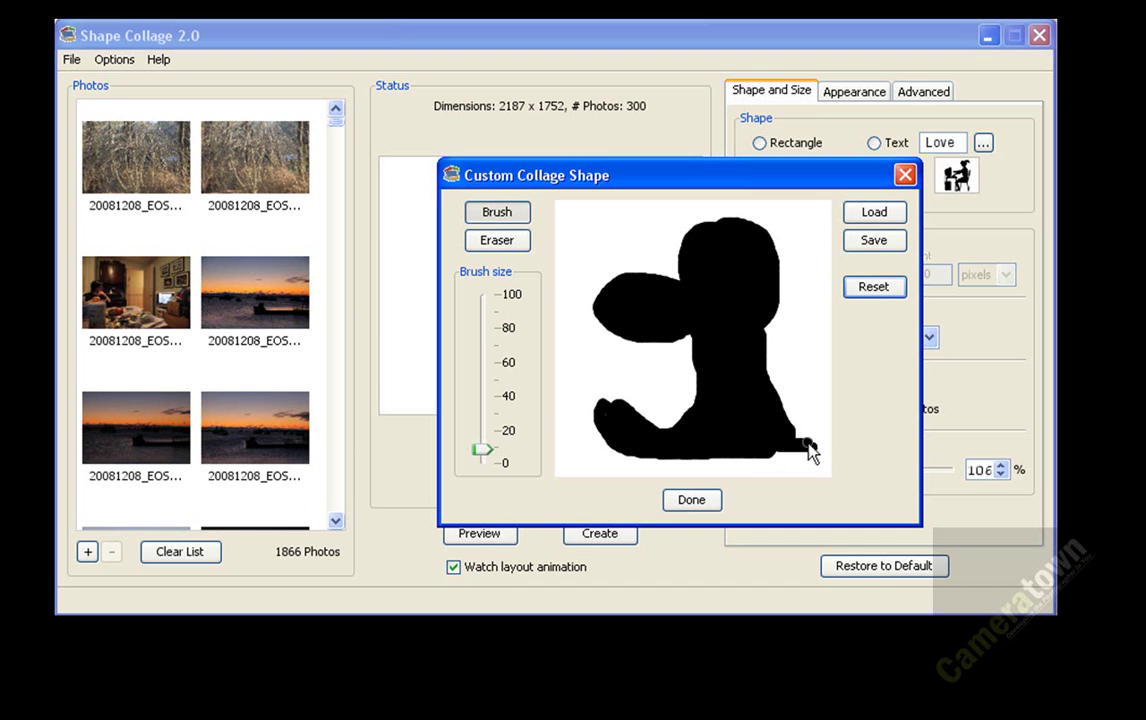
Step: Accept the hand-drawn shape, set # Photos to 200, and preview the layout
{"action": "left_click", "coordinate": [695, 505]}
{"action": "double_click", "coordinate": [865, 408]}
{"action": "type", "text": "200"}
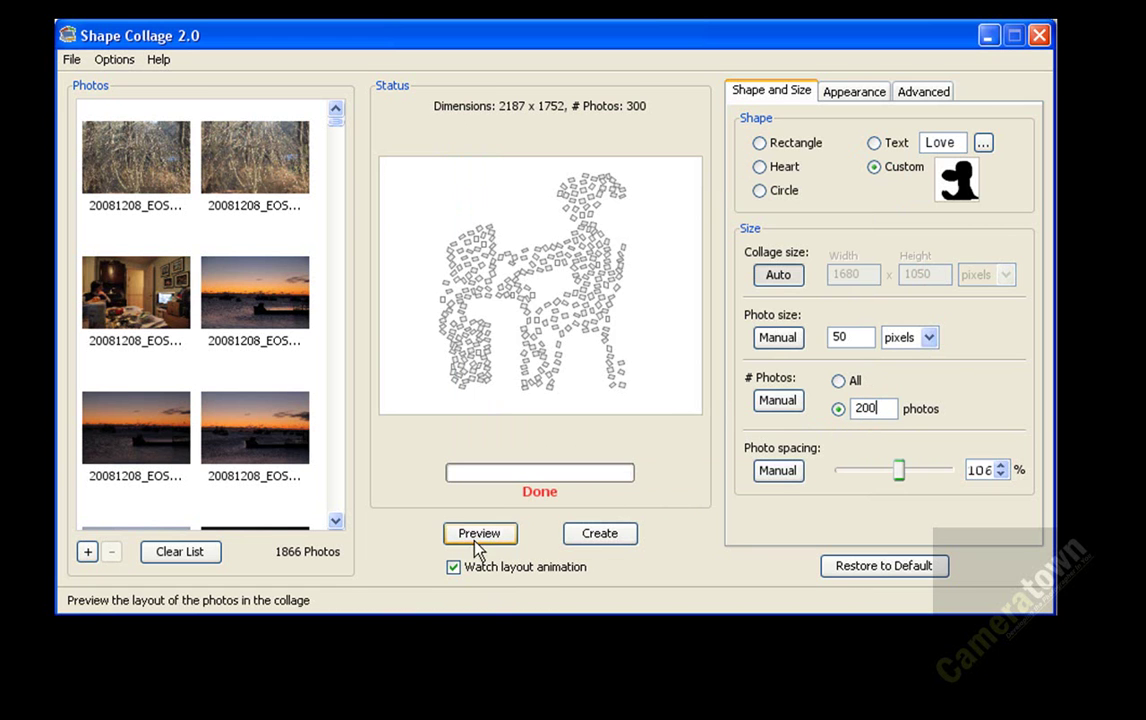
{"action": "left_click", "coordinate": [479, 533]}
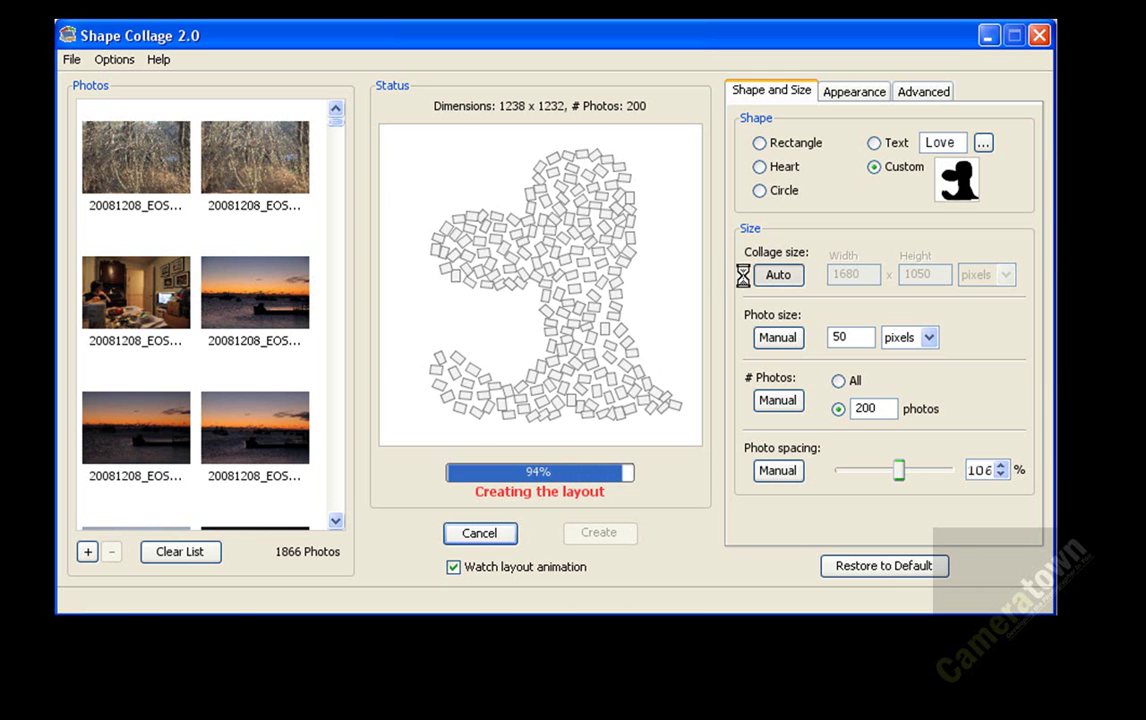
Step: Choose the Heart shape and preview the 200-photo heart layout
{"action": "left_click", "coordinate": [785, 175]}
{"action": "left_click", "coordinate": [485, 537]}
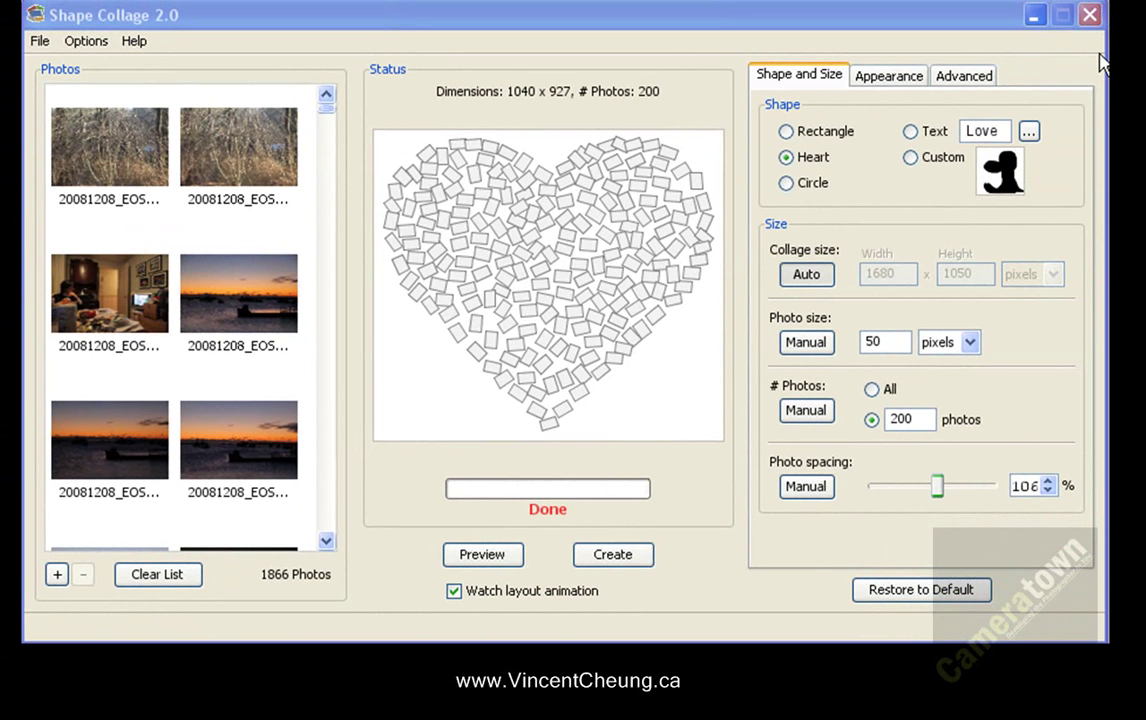
{"action": "mouse_move", "coordinate": [327, 112]}
{"action": "left_mouse_down"}
{"action": "mouse_move", "coordinate": [333, 226]}
{"action": "mouse_move", "coordinate": [333, 104]}
{"action": "left_mouse_up"}
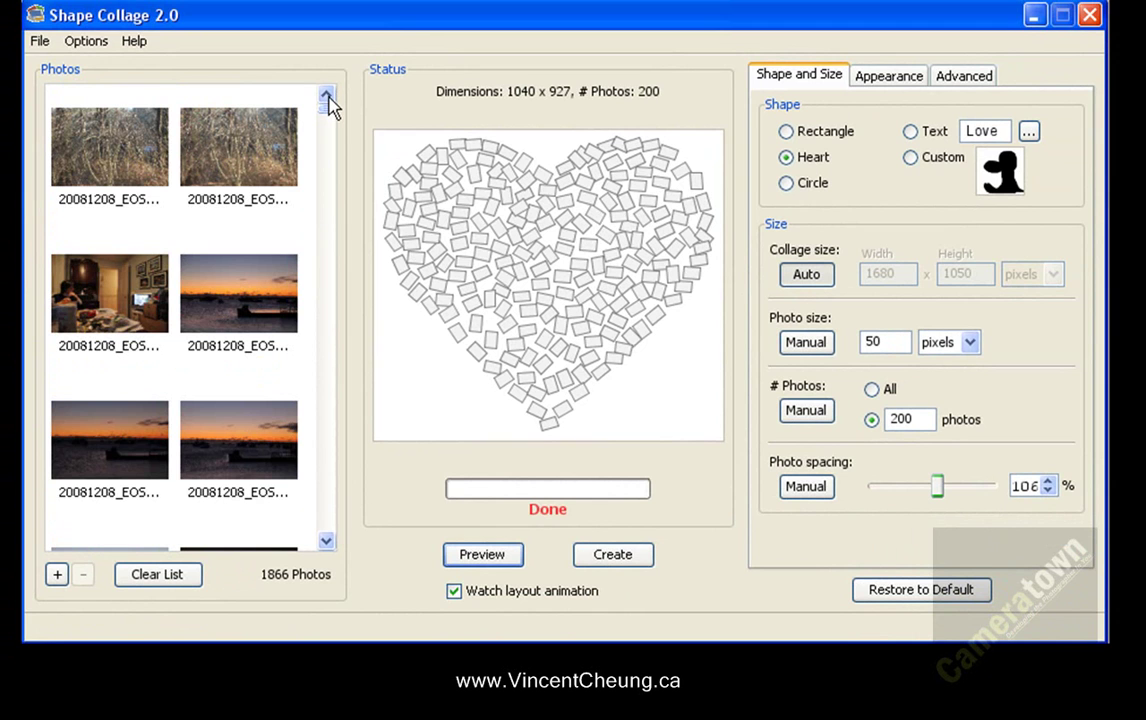